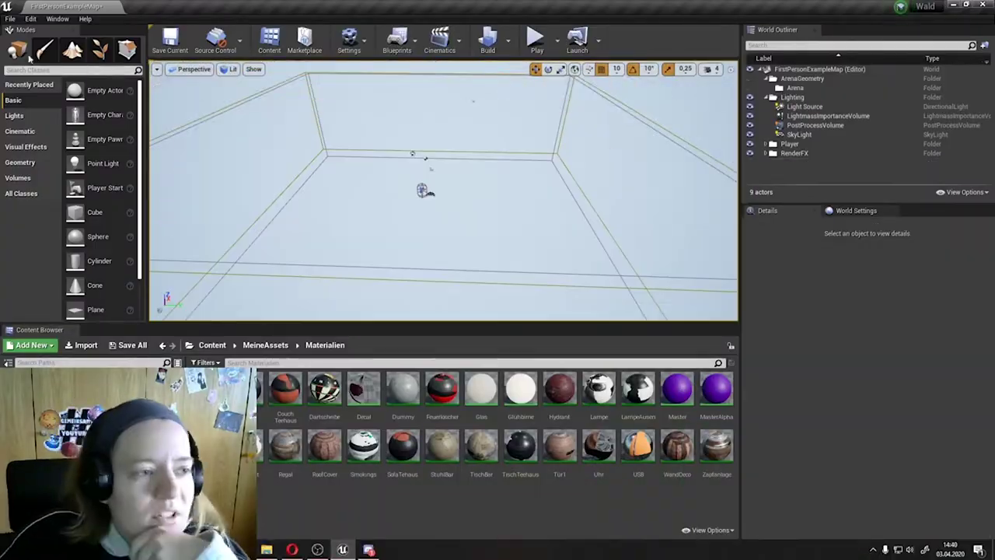
Switch the Modes panel to Landscape mode and create a new landscape
click(72, 51)
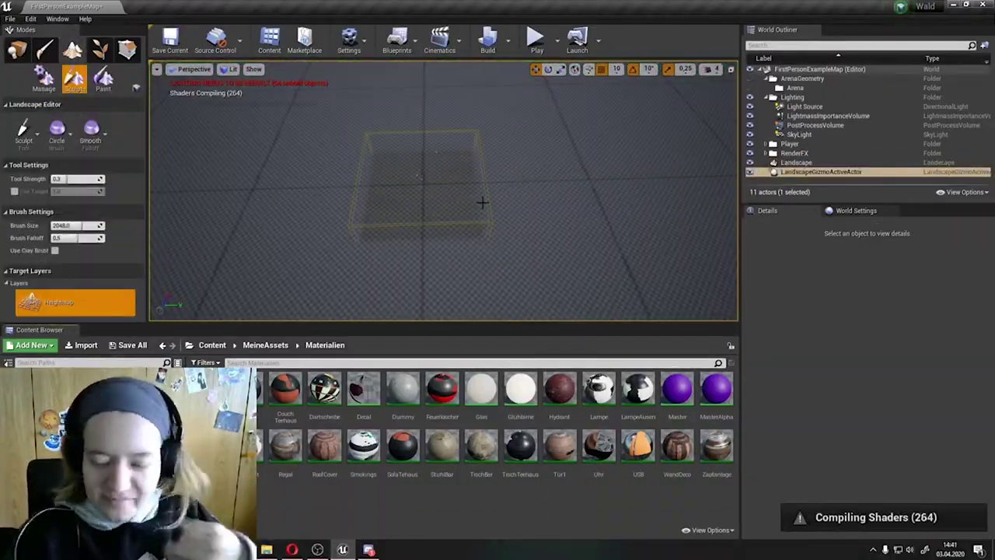
Raise hills along the landscape's edge with the Sculpt tool
right_drag(430, 165, 589, 178)
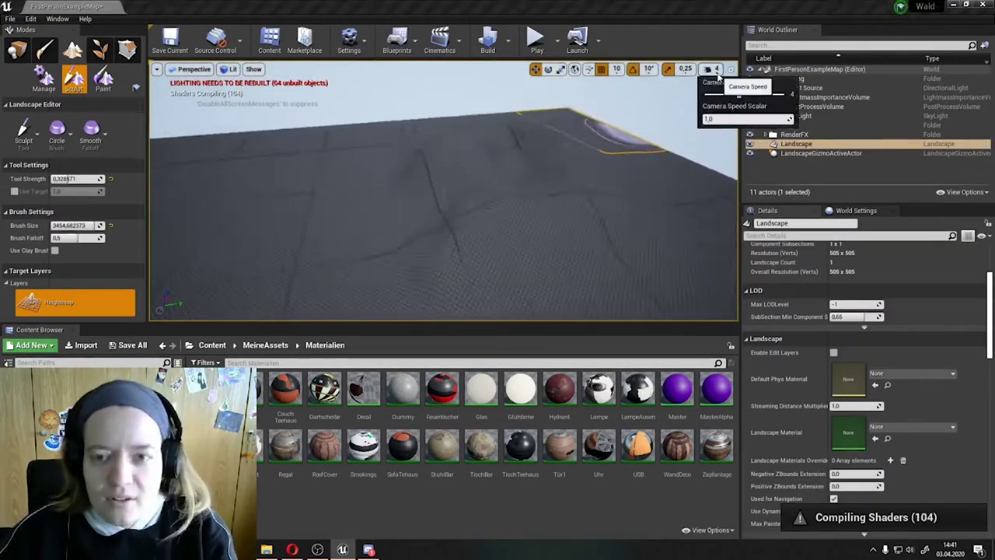
mouse_move(355, 225)
right_down()
mouse_move(347, 265)
mouse_move(342, 175)
mouse_move(164, 214)
right_up()
click(24, 130)
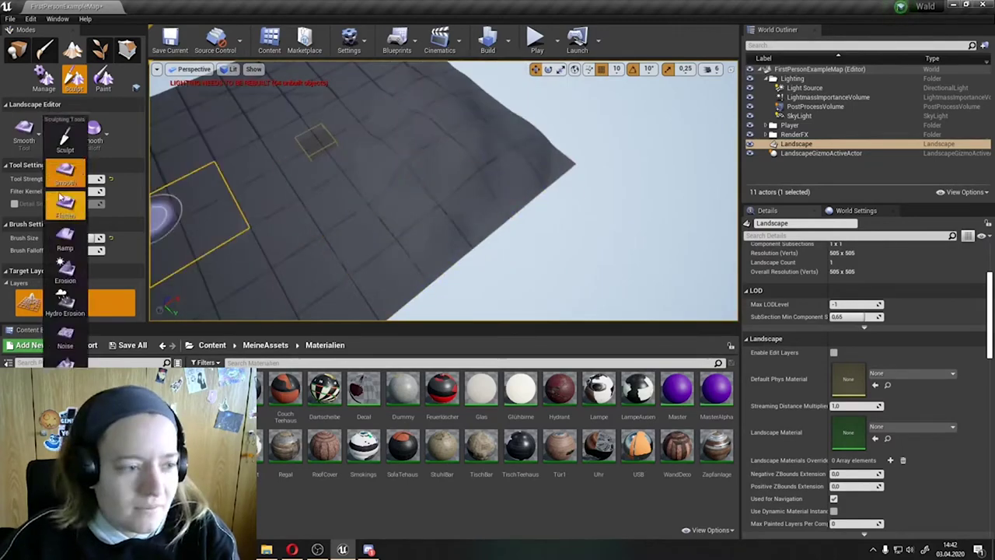
mouse_move(496, 128)
right_down()
mouse_move(201, 147)
mouse_move(609, 91)
right_up()
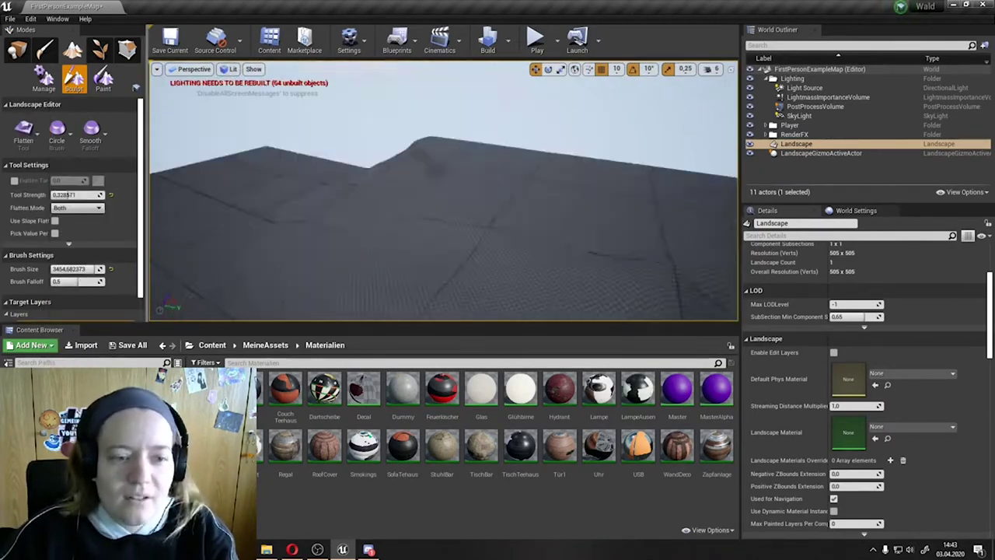
Shape the slopes with other sculpting tools, then add noise bumps across the terrain
click(23, 130)
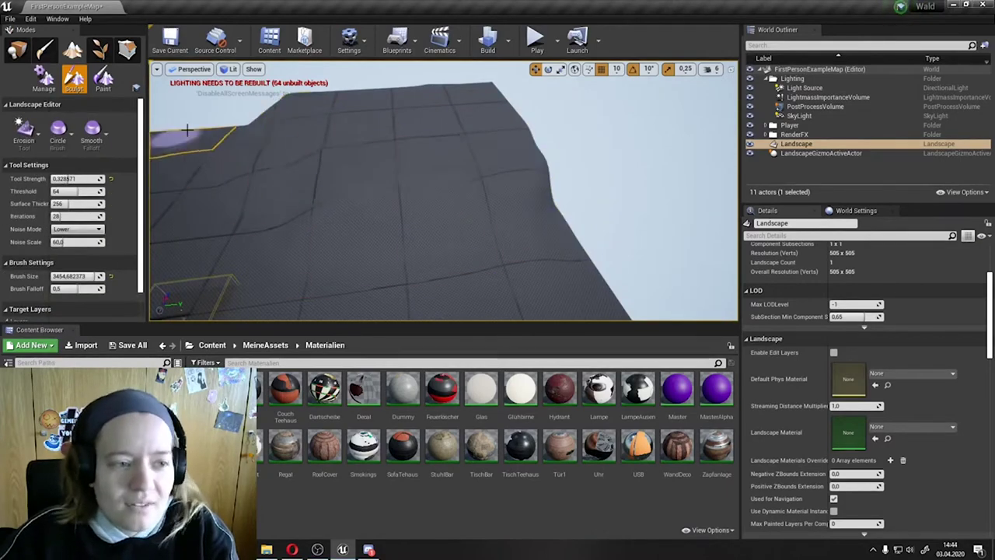
right_drag(187, 131, 319, 253)
click(41, 134)
click(54, 264)
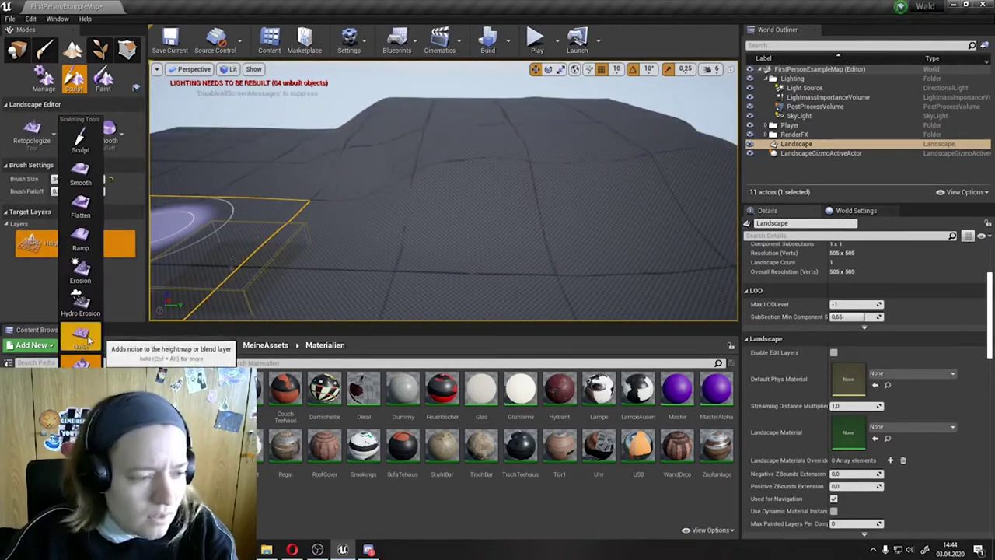
click(81, 336)
drag(446, 119, 271, 144)
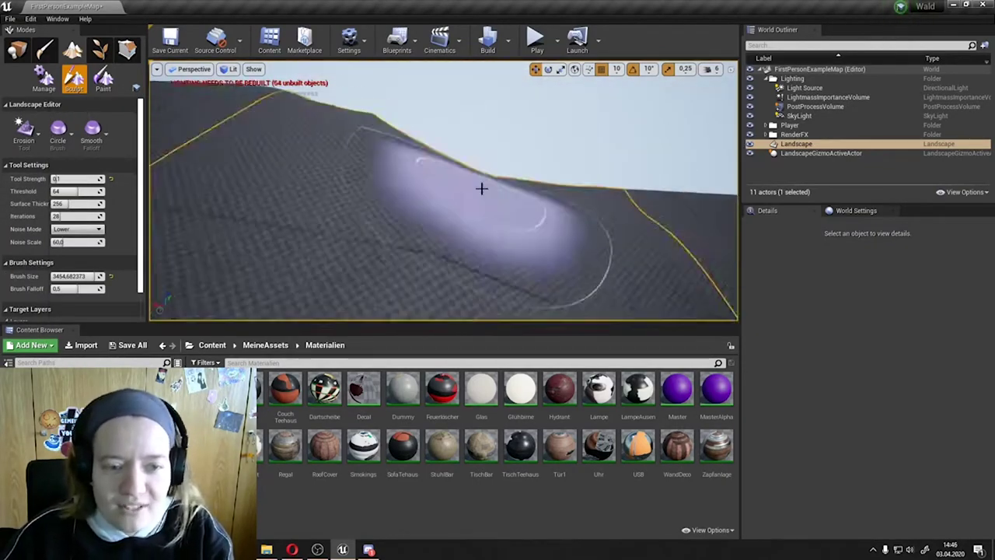
Brush the Smooth tool over the terrain for gentle hills, then return to Place mode
click(24, 129)
right_drag(443, 194, 466, 187)
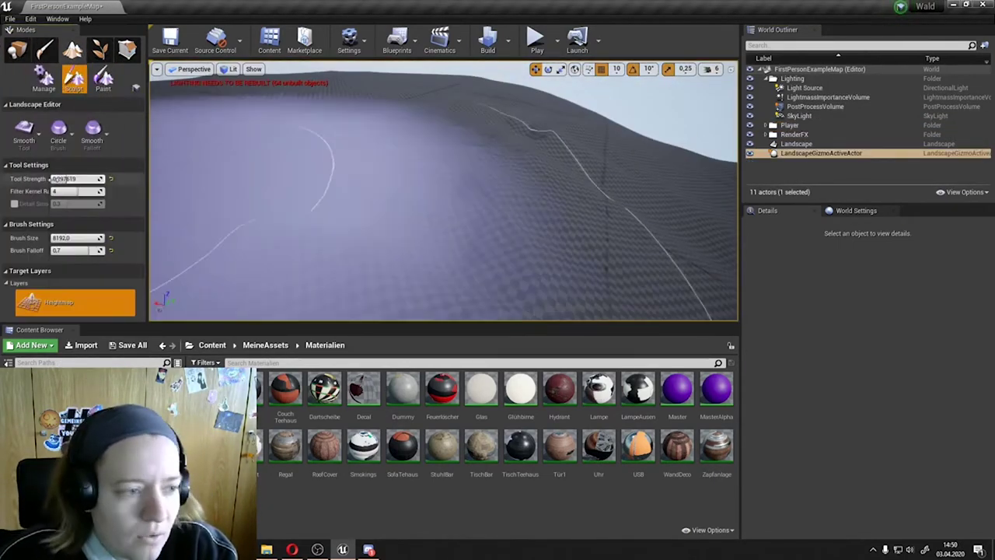
click(17, 50)
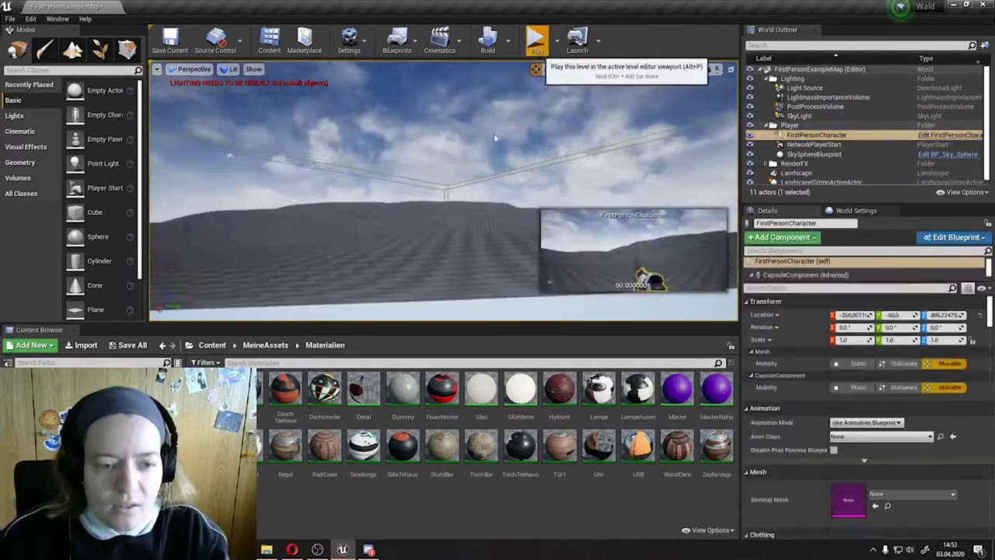
Apply M_Ground_Grass, then M_Ground_Gravel, to the landscape and open M_Concrete_Grime
click(537, 39)
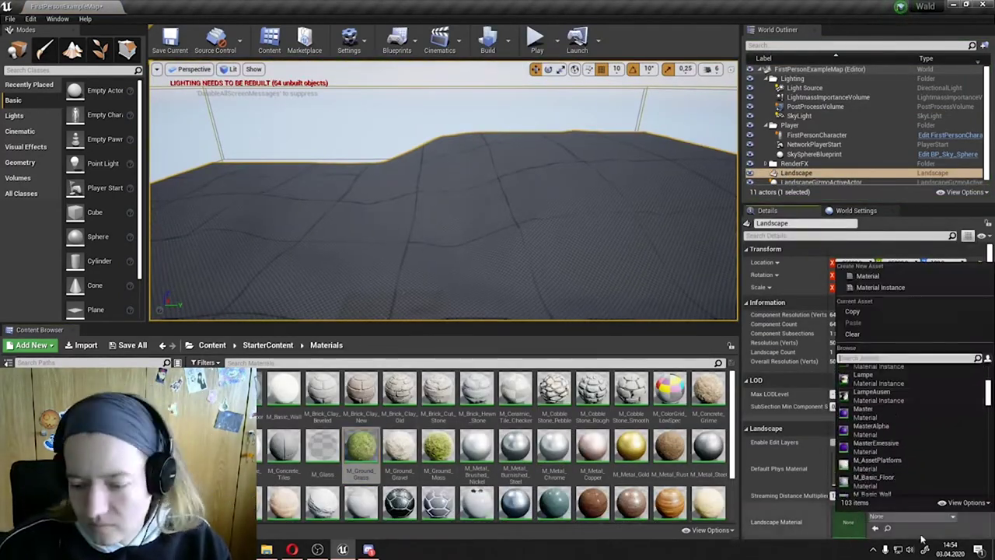
drag(360, 446, 381, 238)
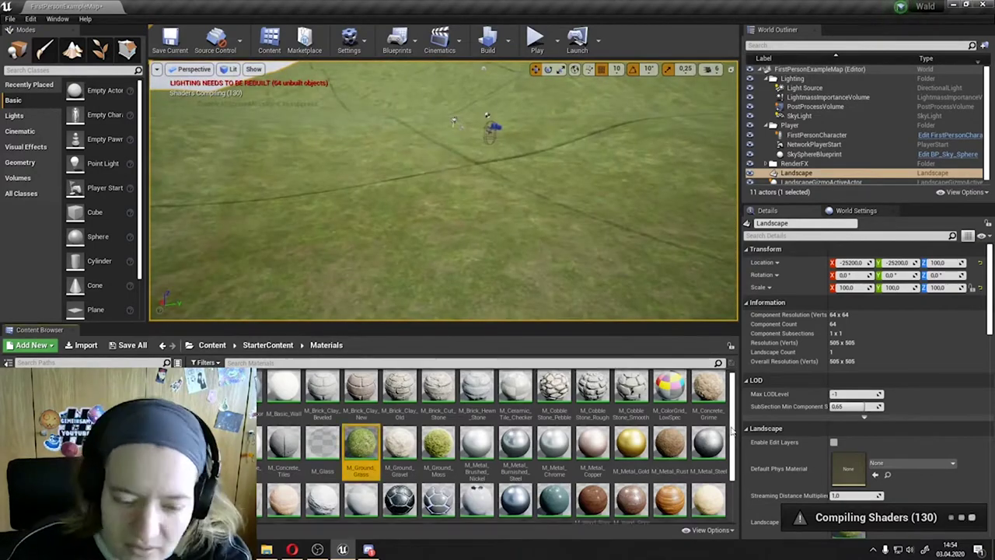
scroll(408, 435, down, 1)
scroll(408, 439, up, 1)
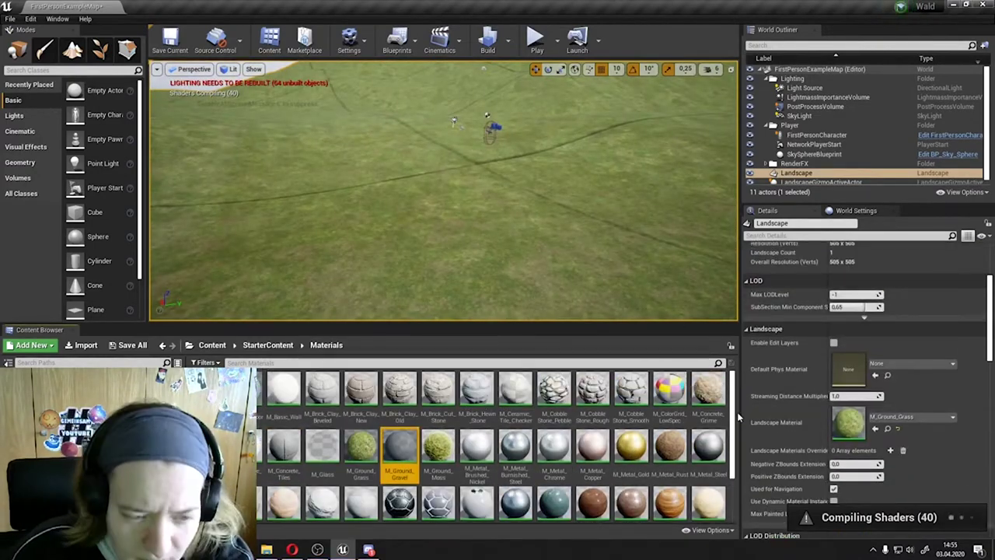
drag(400, 454, 360, 145)
right_drag(360, 145, 379, 184)
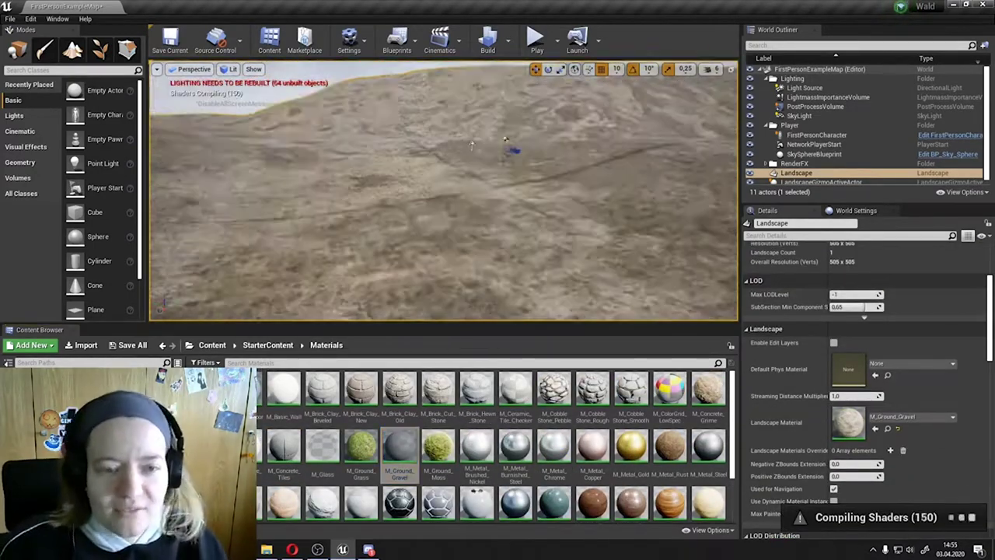
double_click(707, 388)
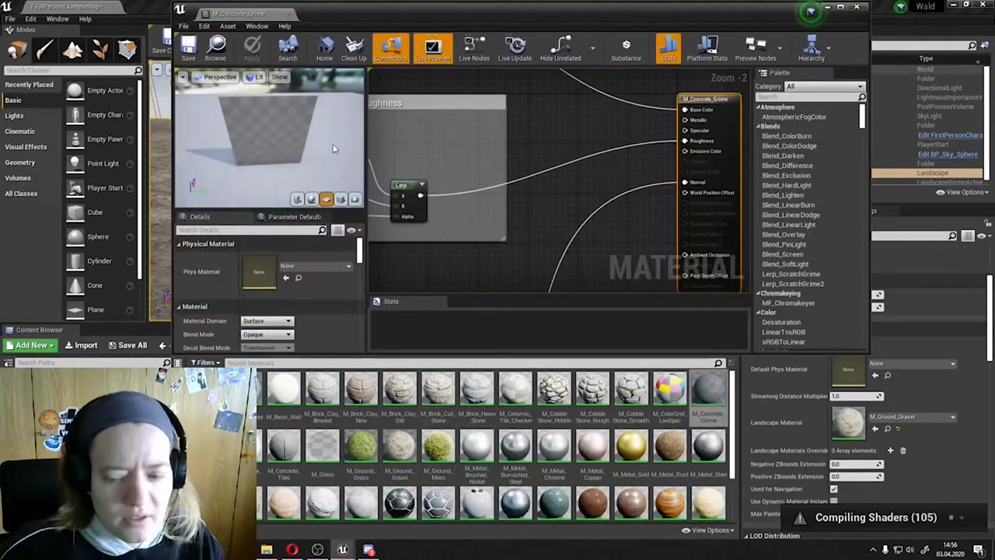
Try M_Metal_Rust, then put M_Ground_Moss in the Landscape Material slot
double_click(668, 445)
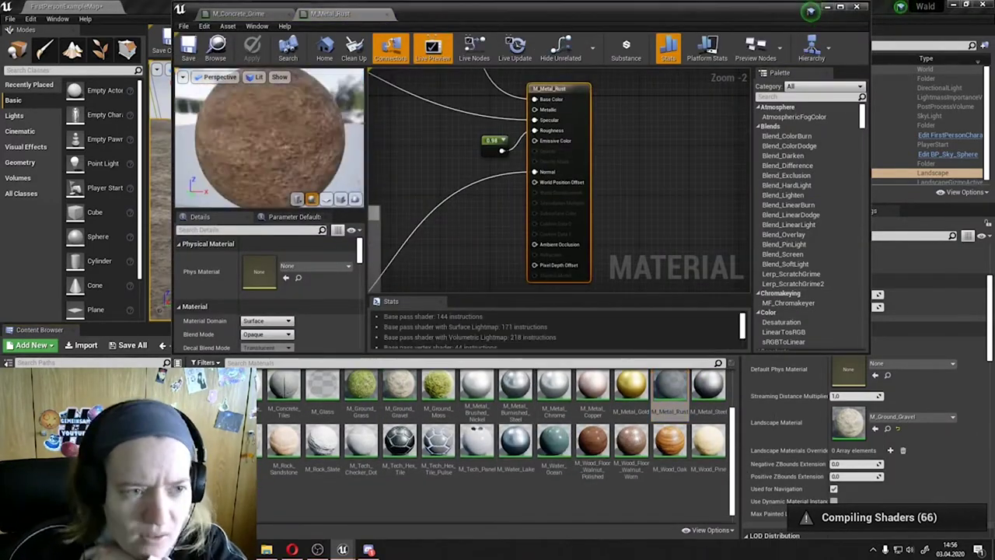
mouse_move(544, 14)
mouse_down()
mouse_move(525, 278)
mouse_move(519, 28)
mouse_up()
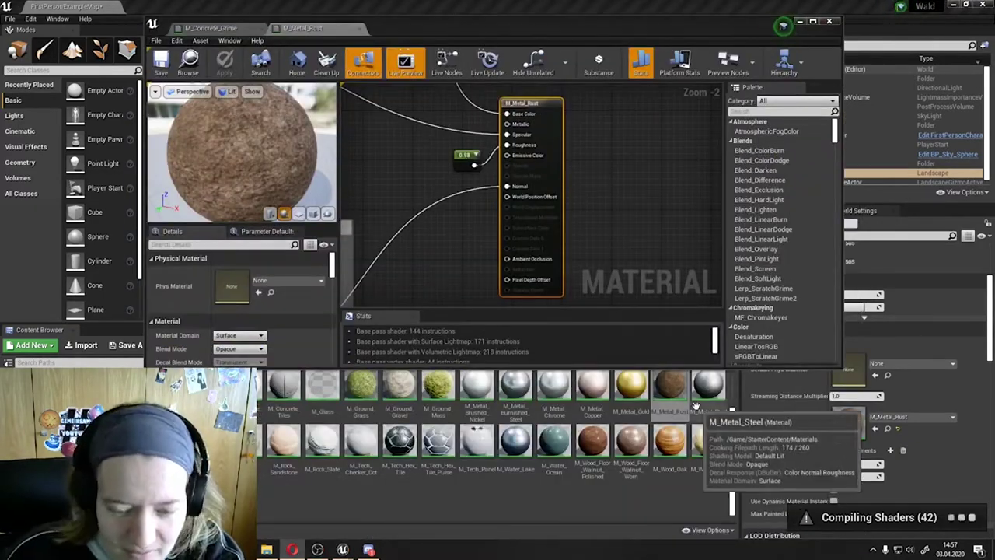
drag(782, 26, 783, 92)
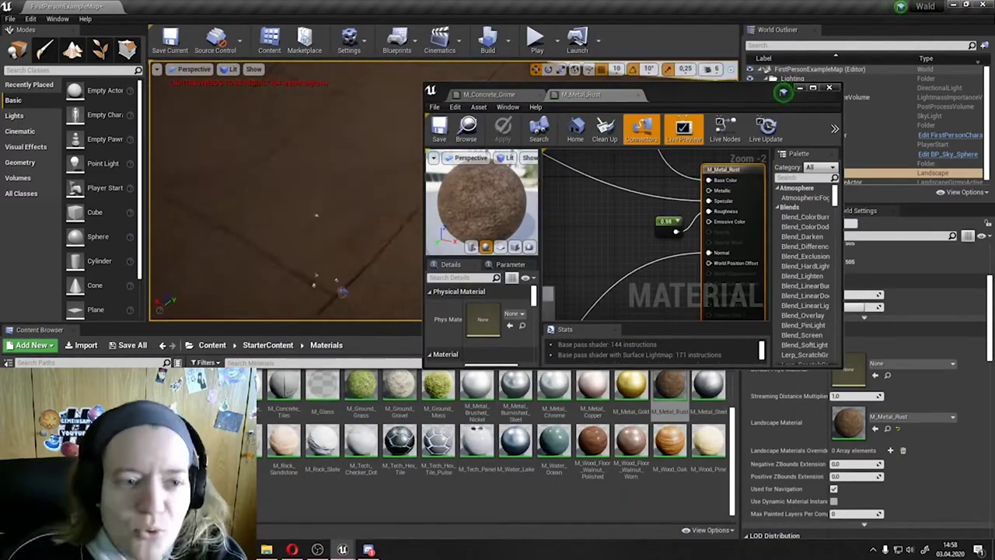
drag(437, 385, 847, 423)
scroll(459, 433, down, 1)
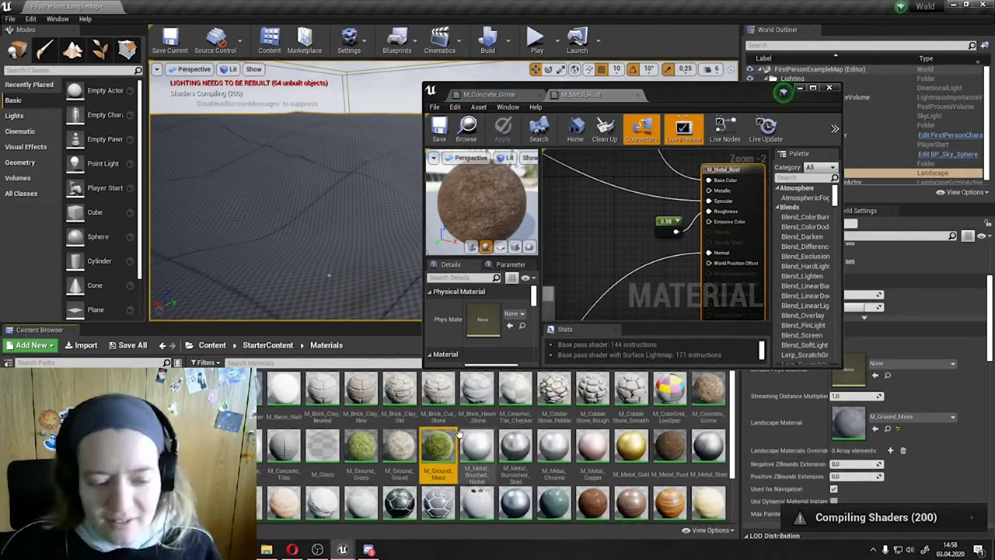
Minimize the Material Editor and switch to Landscape Paint mode
click(797, 88)
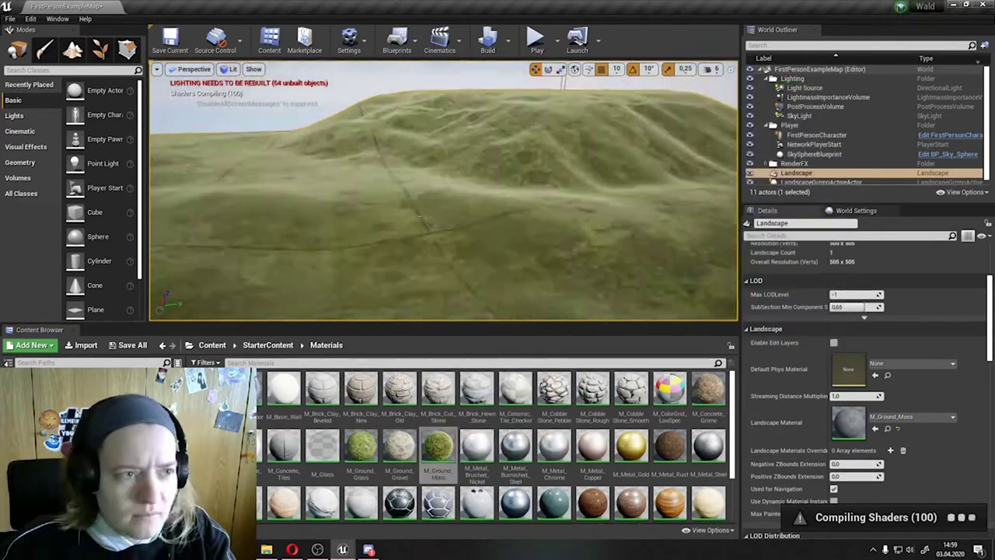
click(73, 51)
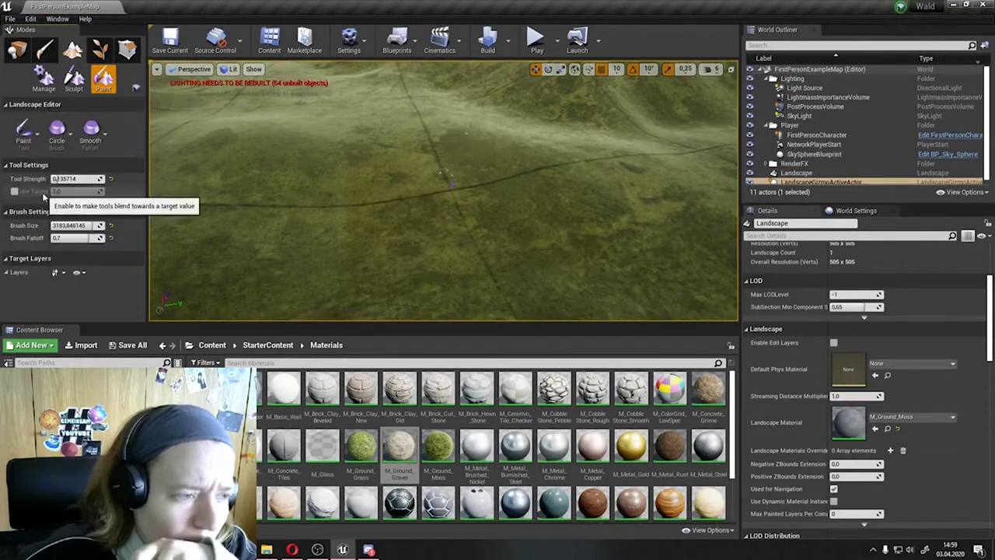
click(17, 51)
right_click(286, 148)
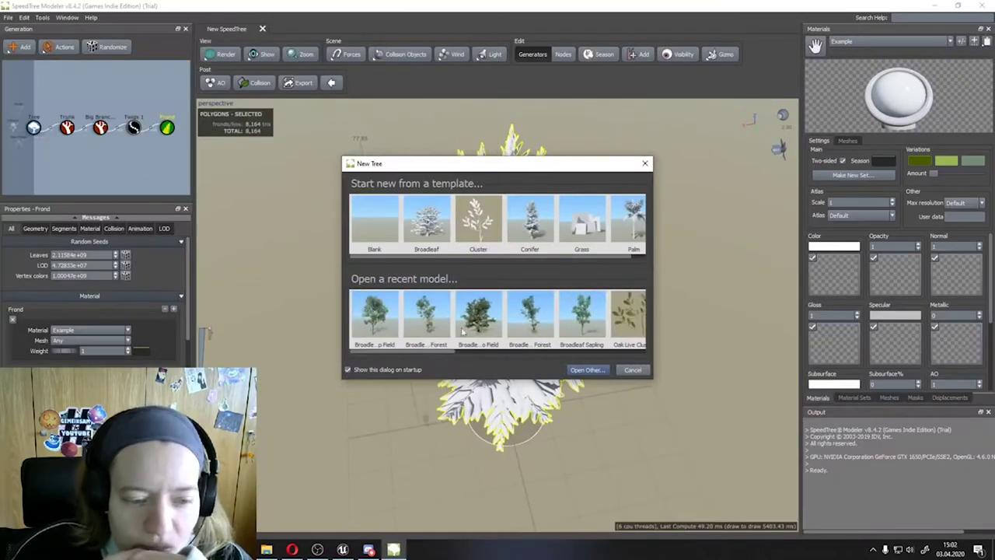
Open the recent Broadleaf_Desktop_Field model from the New Tree dialog
click(463, 330)
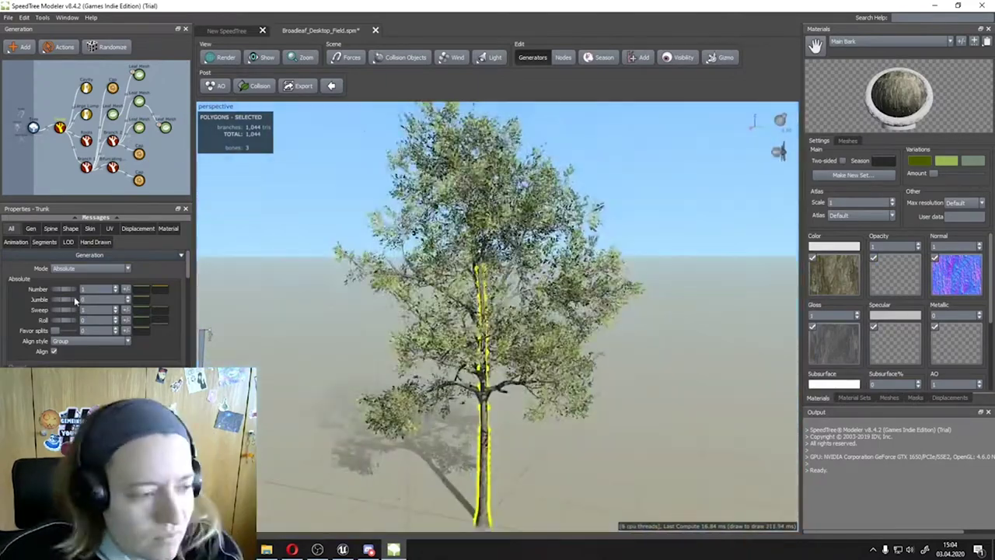
Select the leaf mesh node, then load Broadleaf_Sapling.spm and Broadleaf_Hero_Field.spm
click(409, 264)
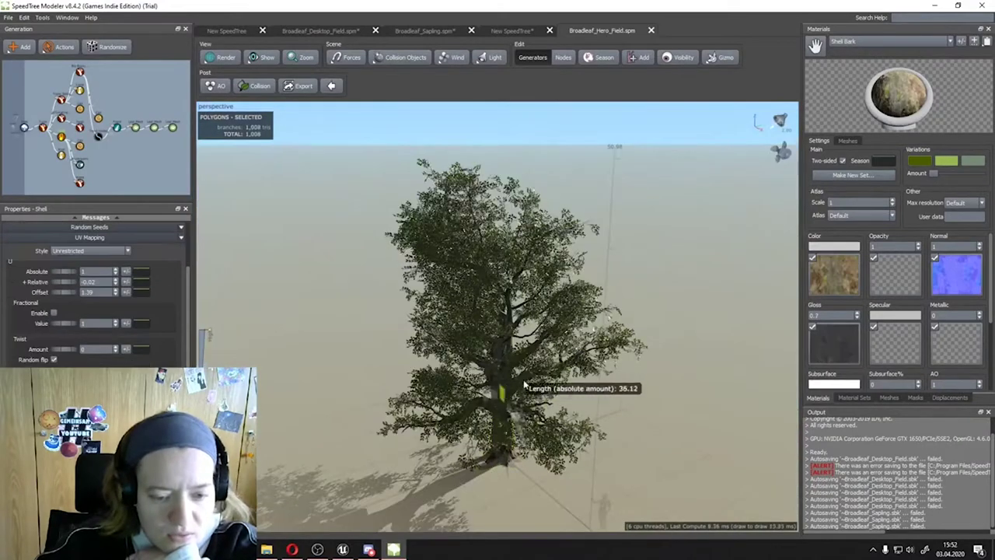
Shorten and flare the hero tree's trunk, and set Trunk Splits Gravity to 0.2
drag(455, 418, 483, 402)
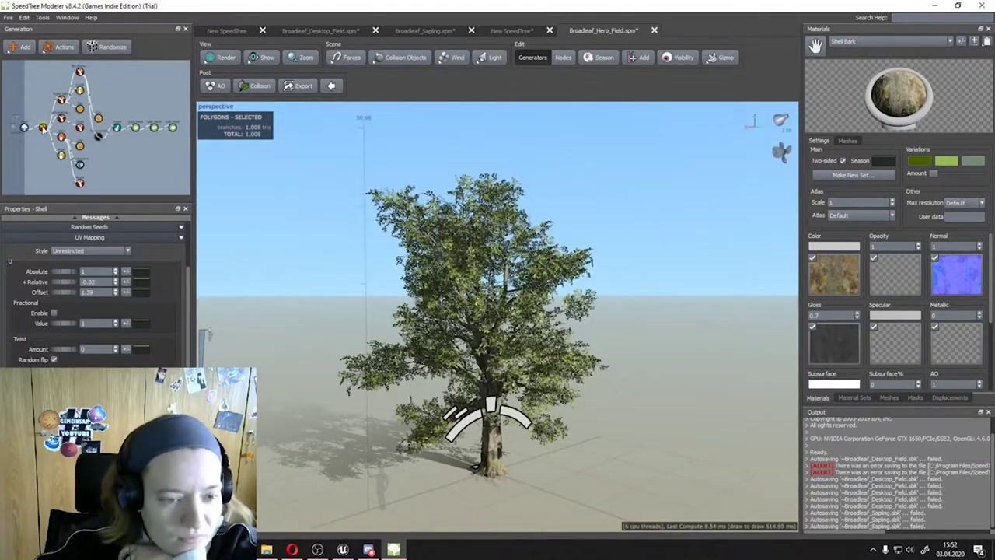
click(141, 299)
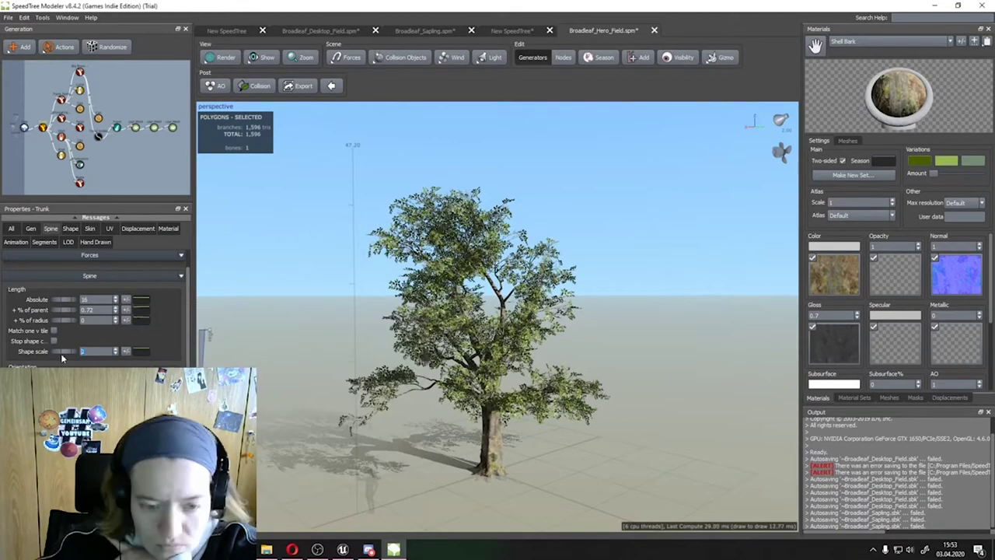
click(140, 352)
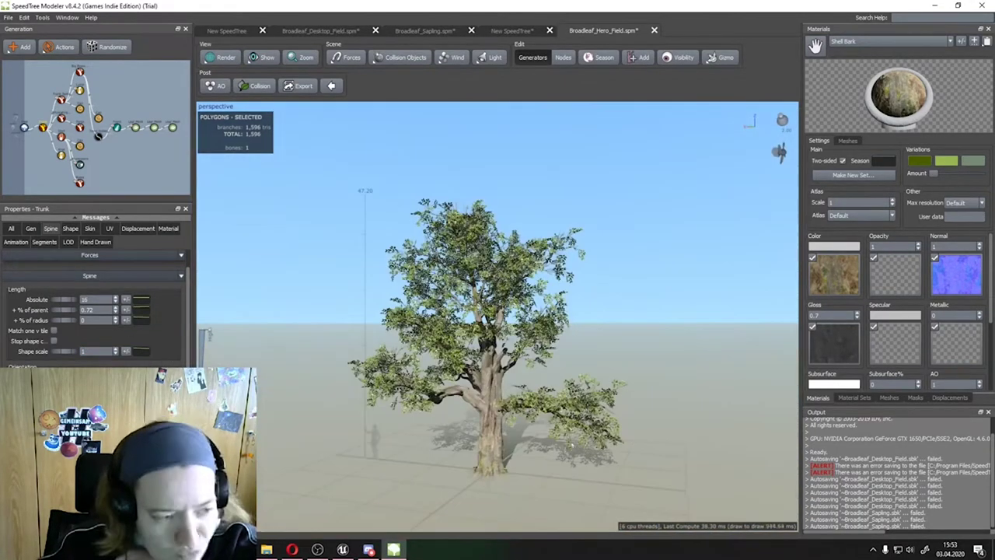
scroll(93, 310, down, 3)
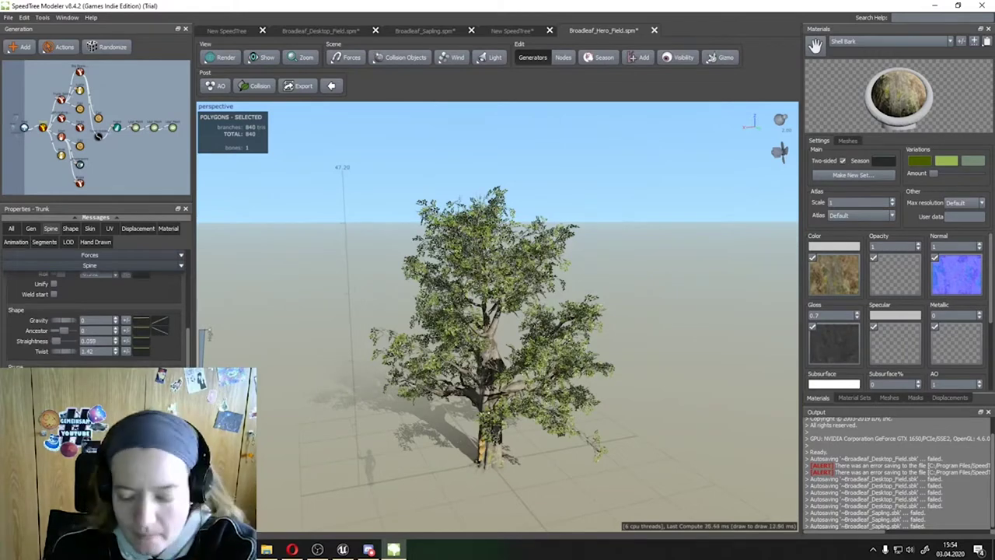
click(61, 98)
text(0.2)
key(Return)
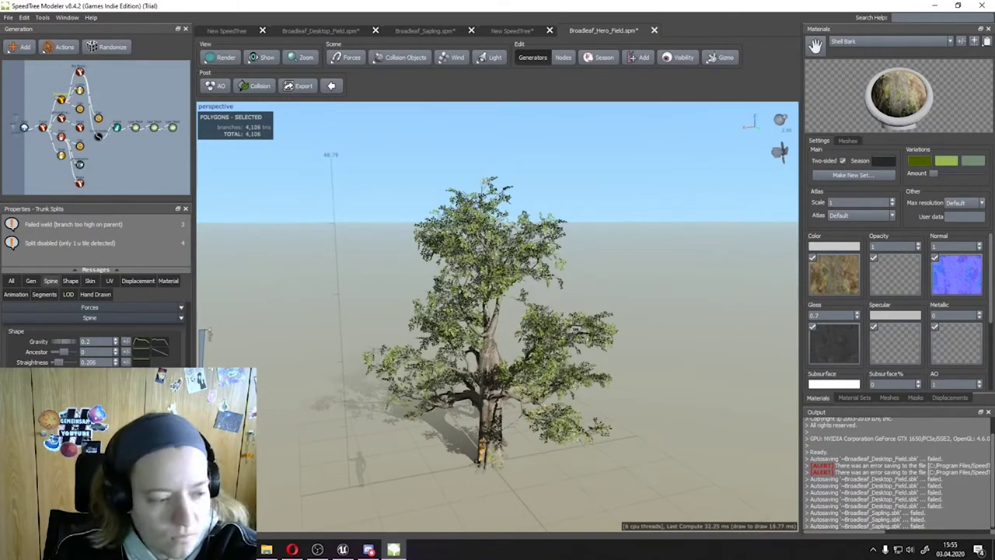
Set the leaf meshes' First boundary to 0.2, then undo the change
click(61, 136)
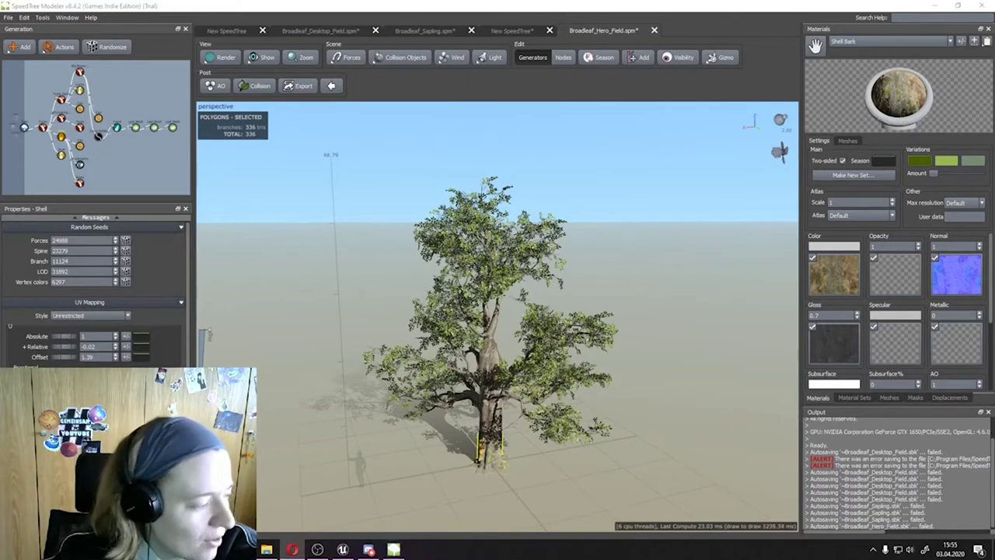
double_click(98, 135)
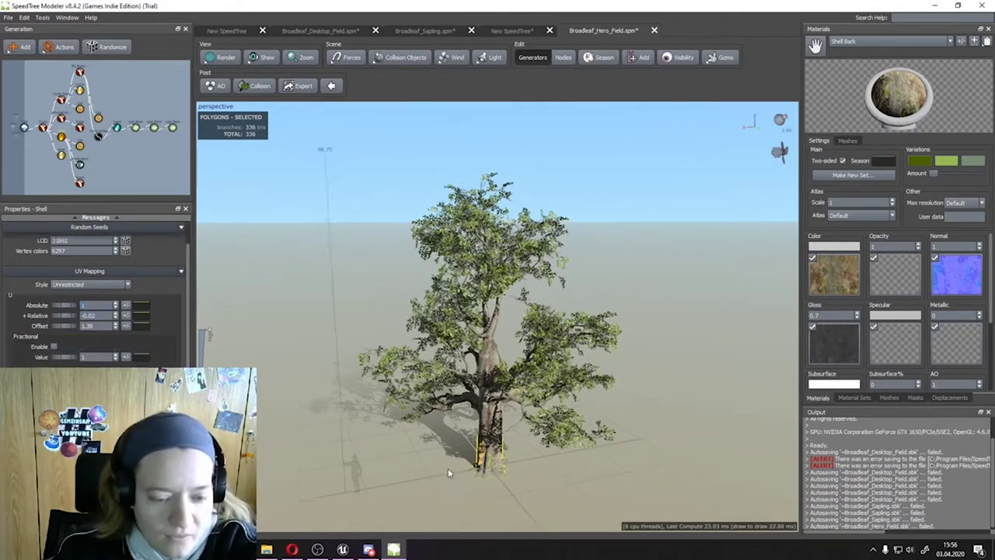
double_click(172, 126)
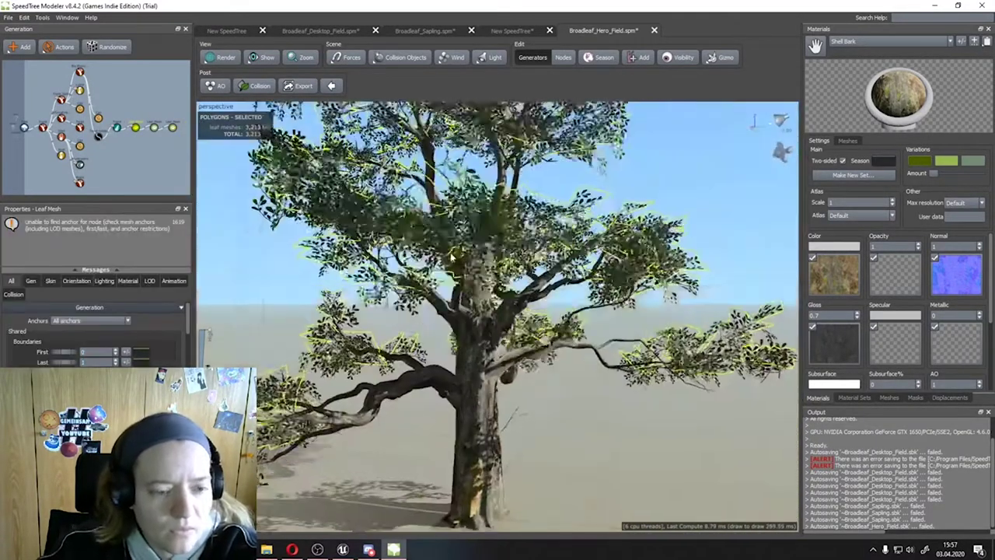
scroll(101, 353, down, 3)
double_click(92, 351)
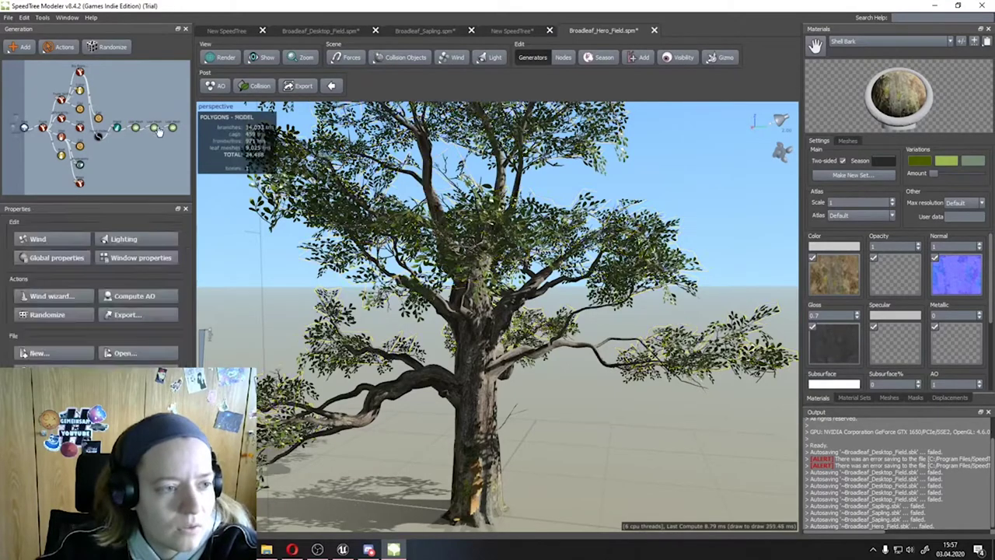
text(0.2)
key(Return)
key(ctrl+z)
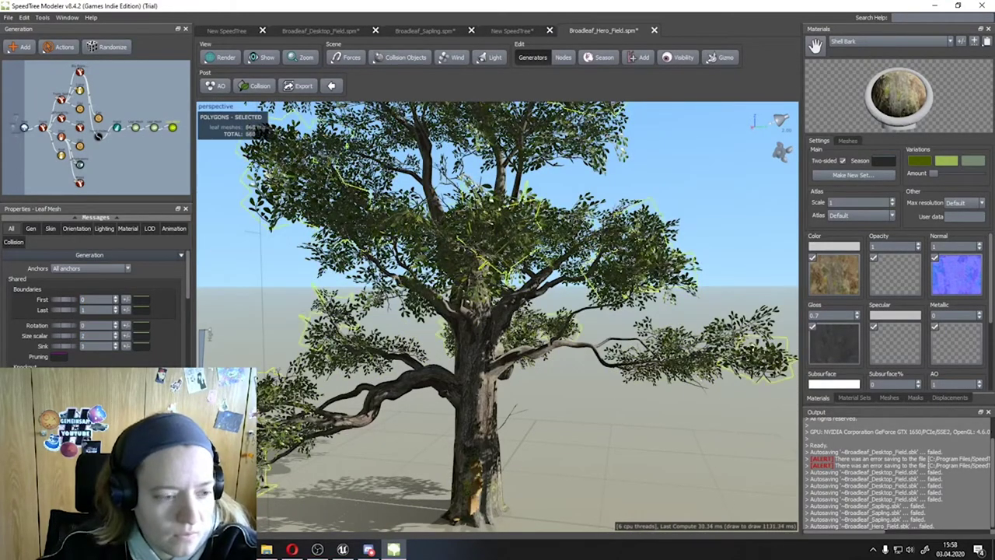
Orbit around the deselected tree and bring up the New Tree dialog with Ctrl+N
drag(466, 350, 389, 406)
click(388, 406)
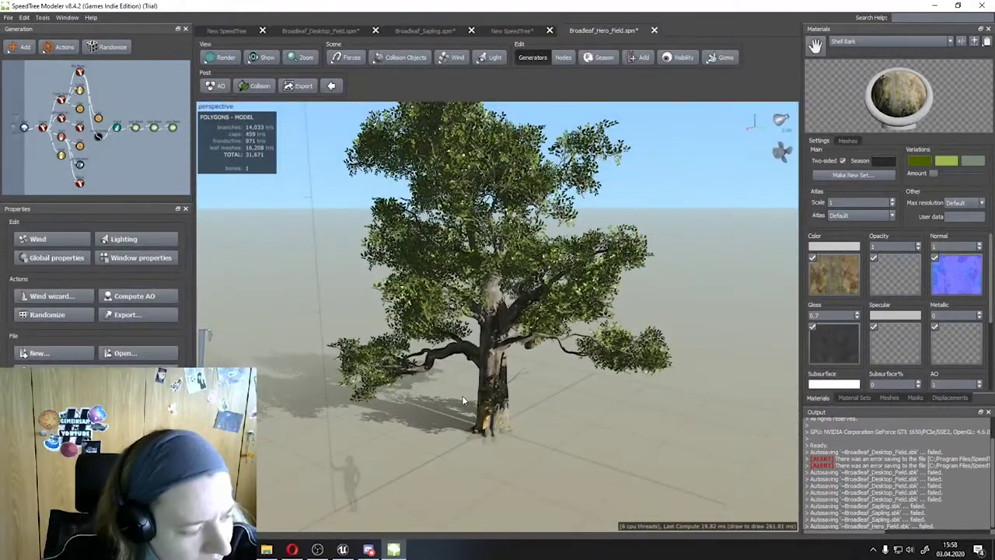
mouse_move(463, 400)
mouse_down()
mouse_move(524, 413)
mouse_move(565, 406)
mouse_move(509, 379)
mouse_up()
key(ctrl+n)
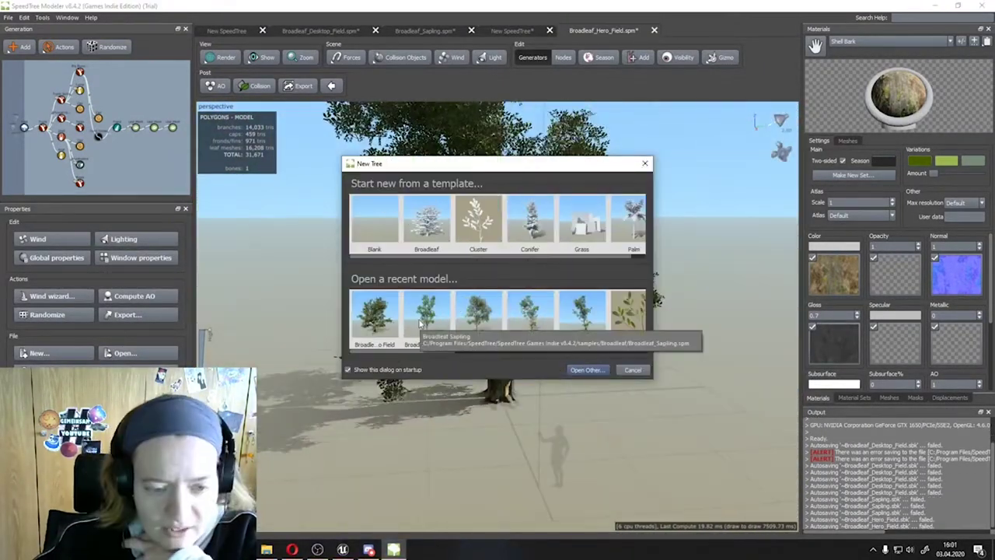
Open Broadleaf_Desktop_Forest, select its Trunk generator and orbit to inspect the tree
double_click(406, 318)
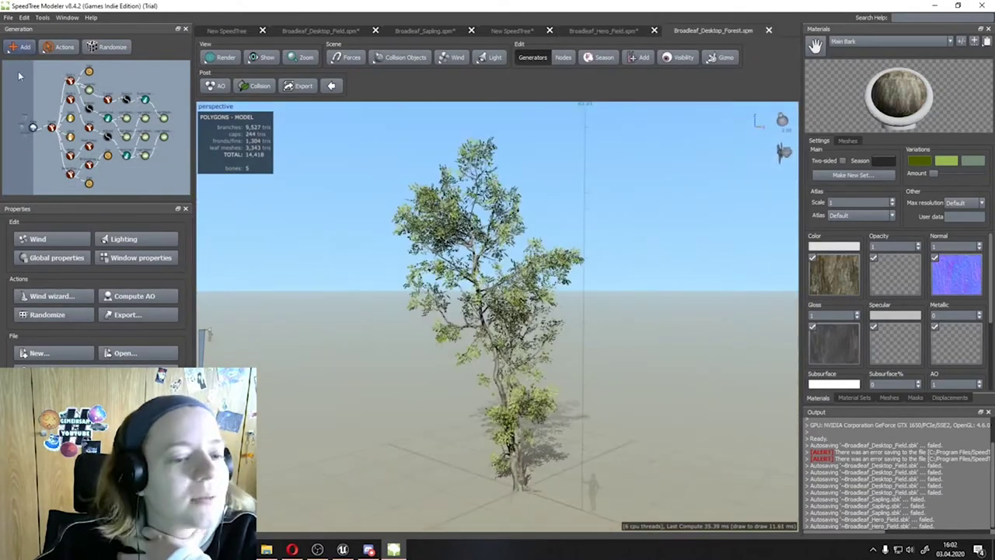
click(480, 491)
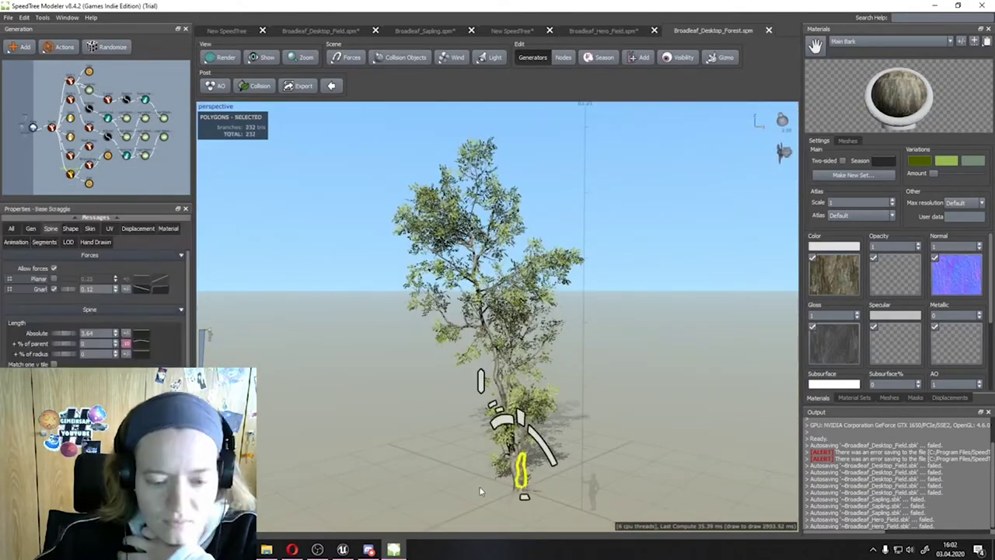
click(492, 422)
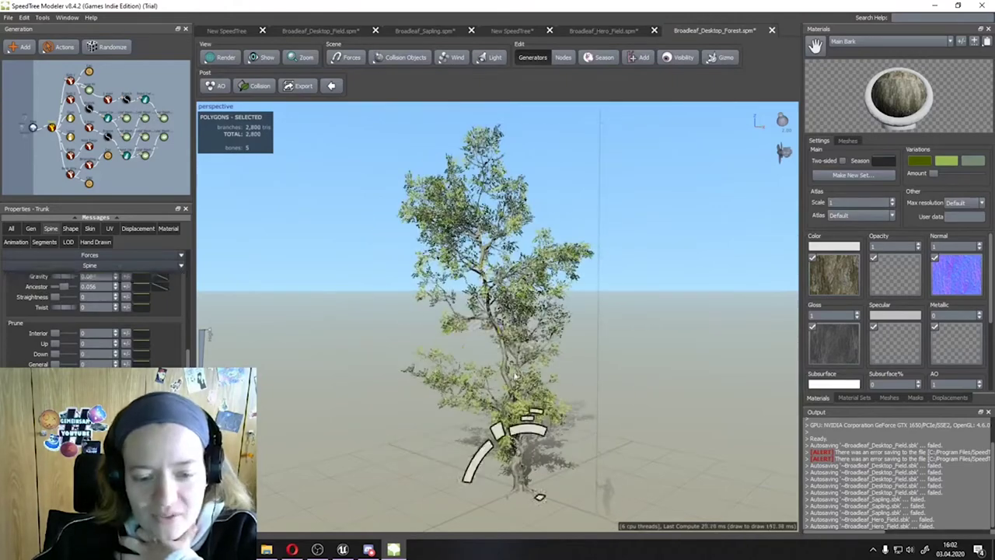
drag(376, 339, 517, 401)
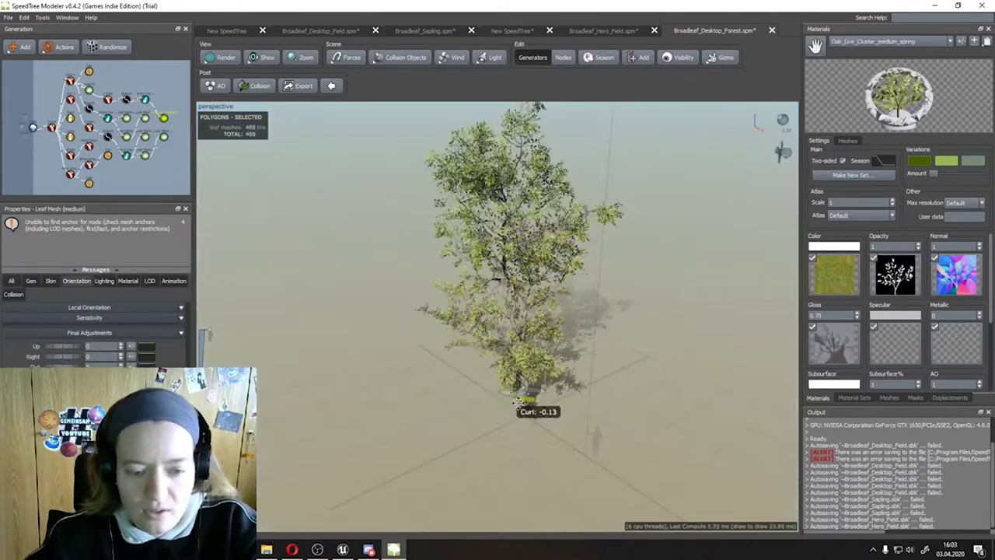
drag(420, 175, 583, 357)
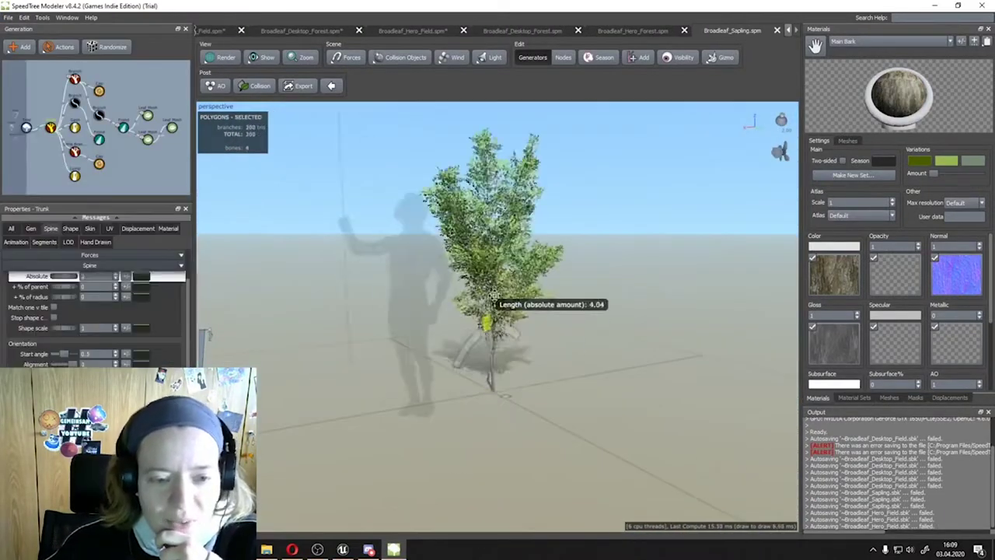
Stretch the sapling's trunk length from 4.04 to 9.94 and inspect its little branches
drag(495, 296, 459, 344)
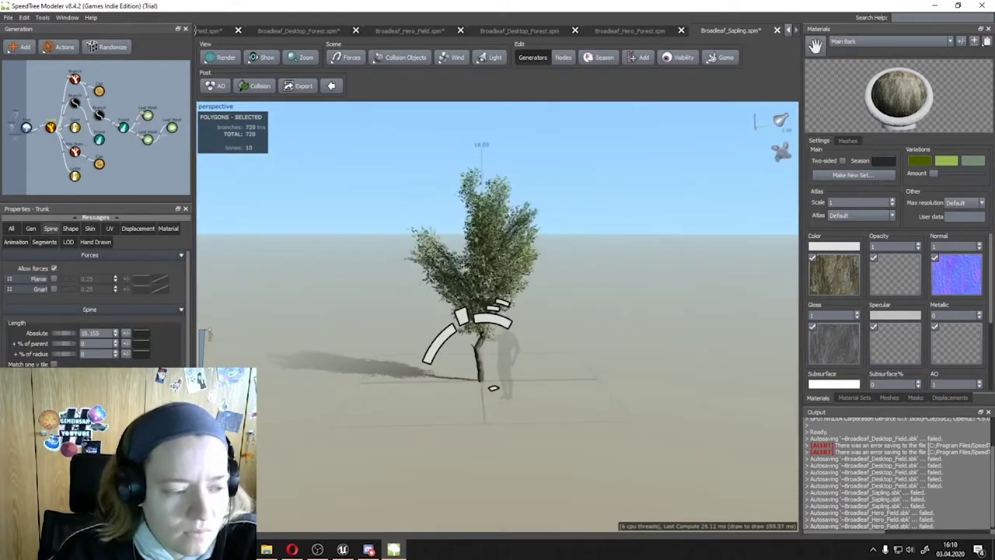
drag(474, 301, 409, 344)
click(422, 333)
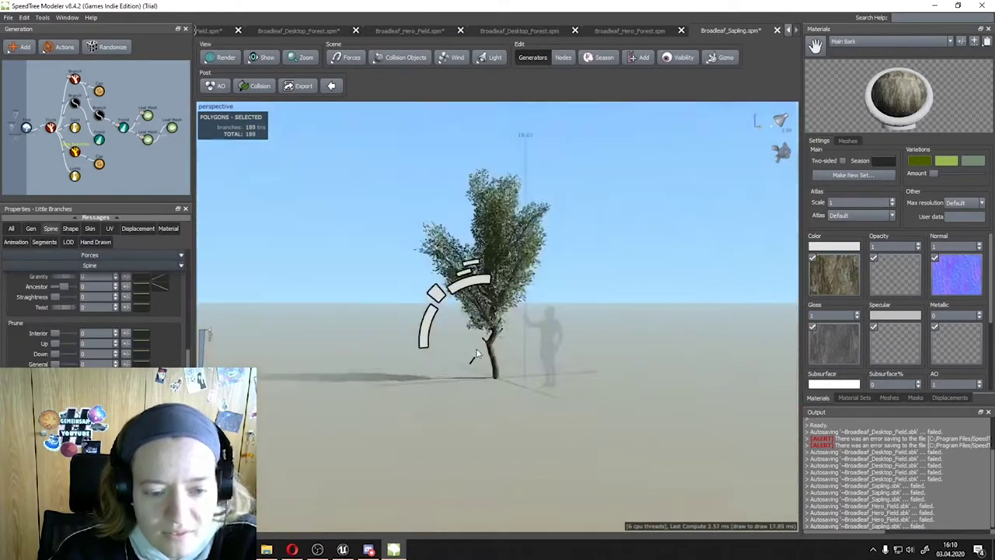
scroll(458, 335, up, 3)
mouse_move(465, 331)
mouse_down()
mouse_move(516, 381)
mouse_move(489, 336)
mouse_up()
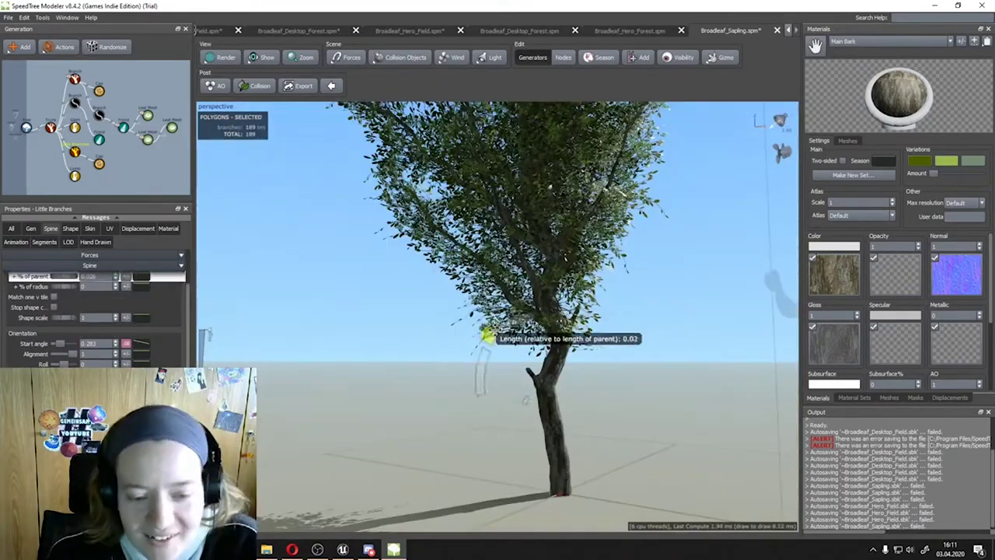
drag(527, 401, 473, 333)
Inspect the canopy fronds from above, then open Bush_Desktop.spm
click(444, 133)
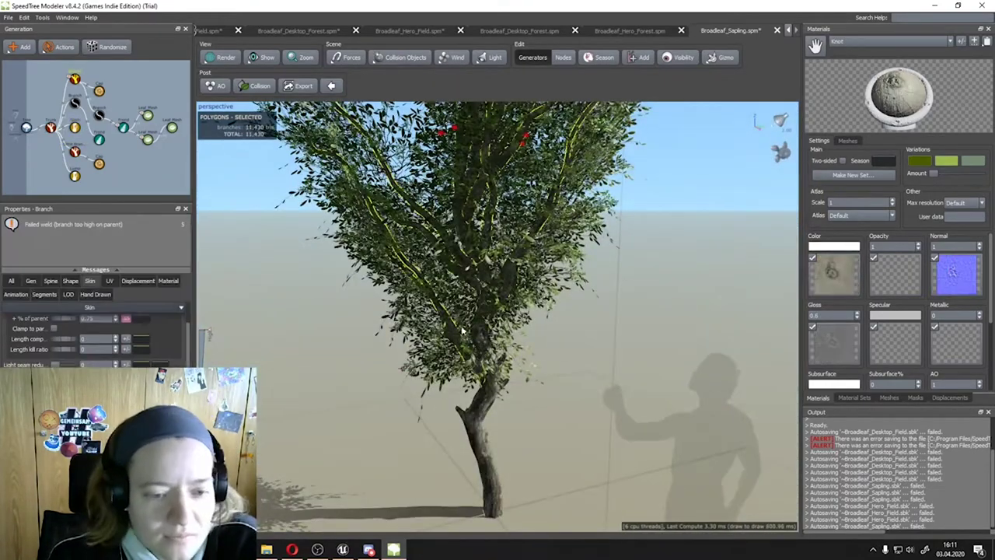
scroll(321, 189, up, 5)
drag(320, 189, 373, 256)
click(74, 97)
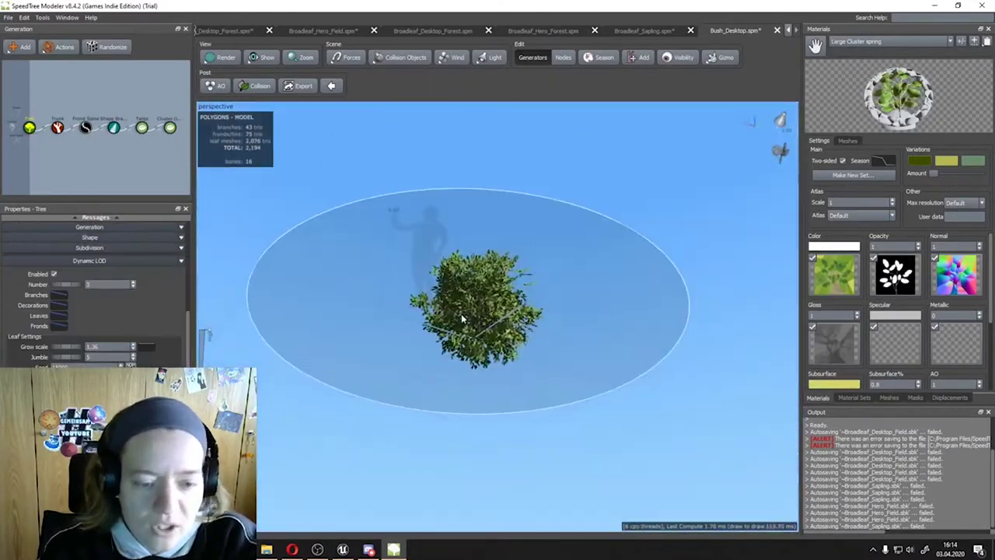
Select the bush's trunk and set its Skin Length comp. value to 1
click(461, 314)
drag(461, 313, 466, 256)
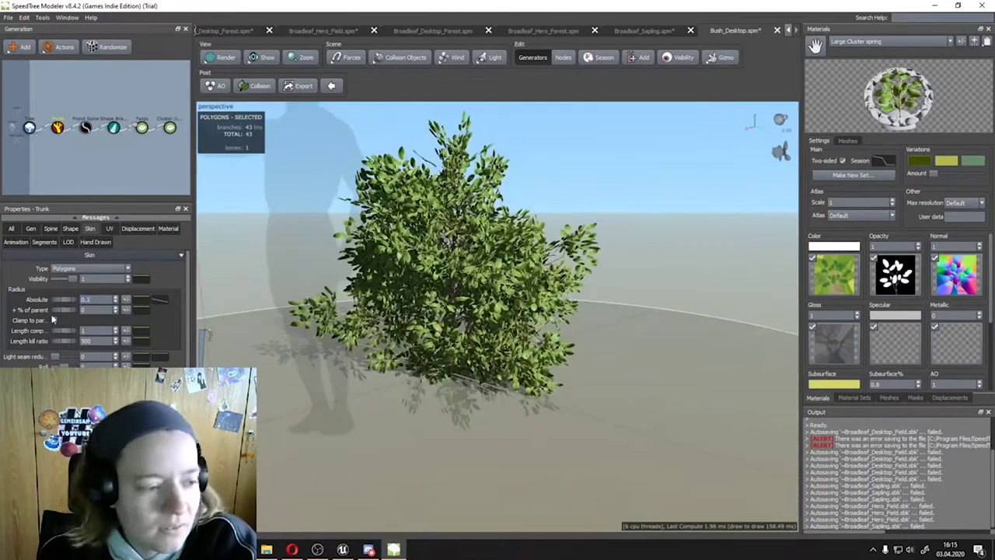
click(83, 331)
text(1)
key(Return)
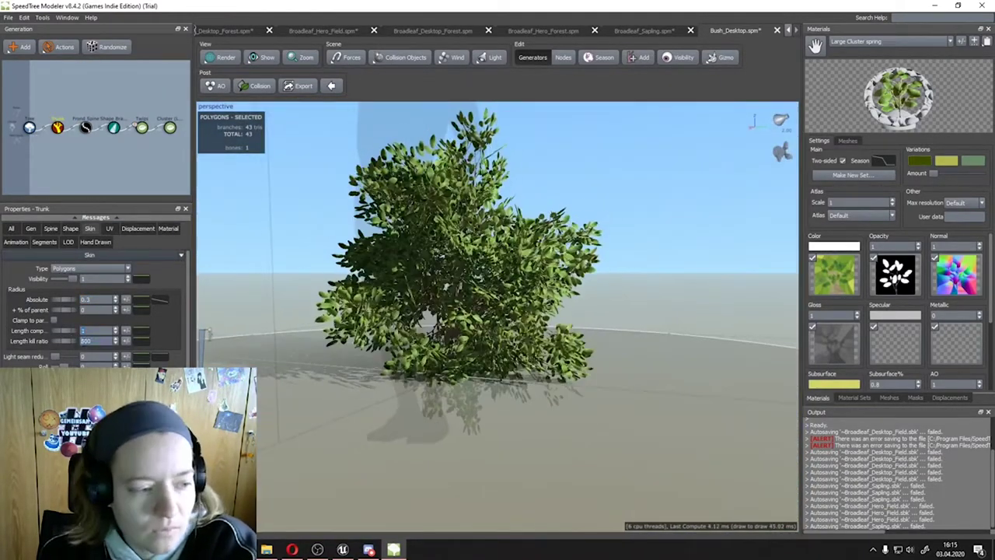
Return to the default bush view and select the large leaf cluster
scroll(93, 311, down, 3)
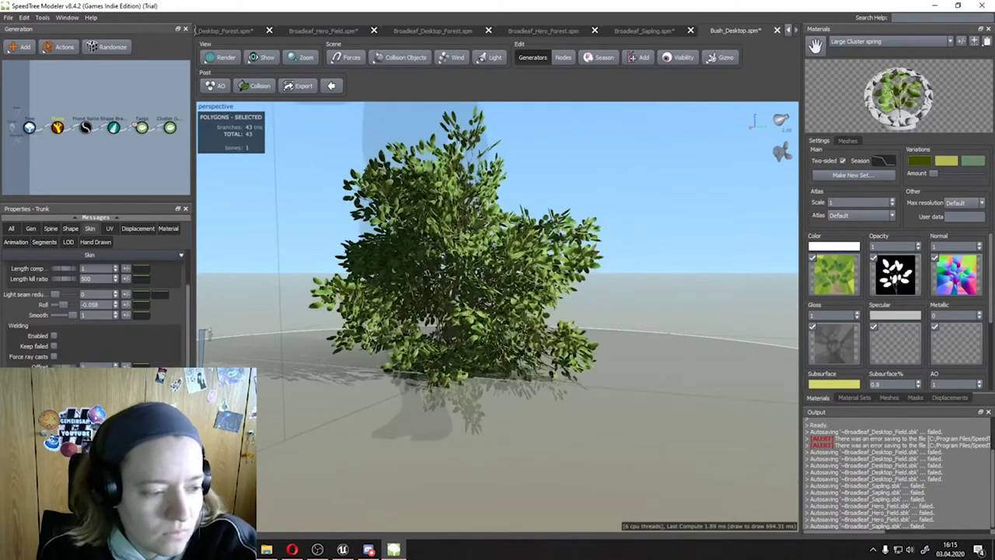
scroll(93, 311, down, 4)
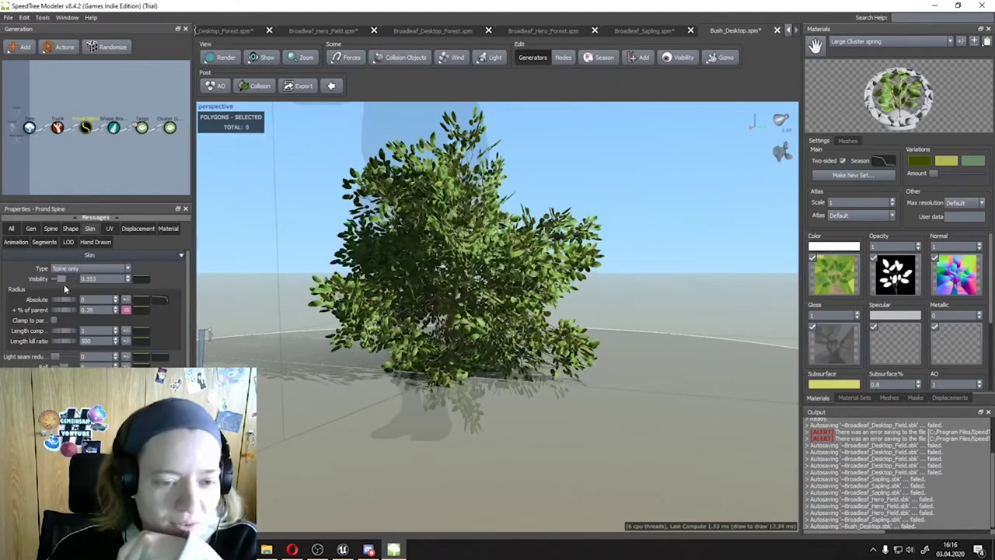
drag(497, 436, 3, 23)
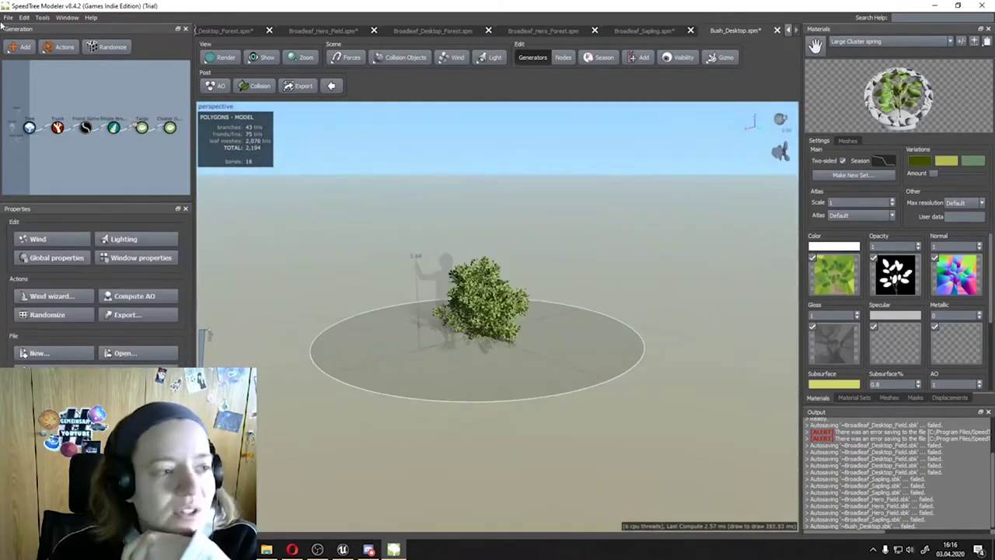
click(466, 373)
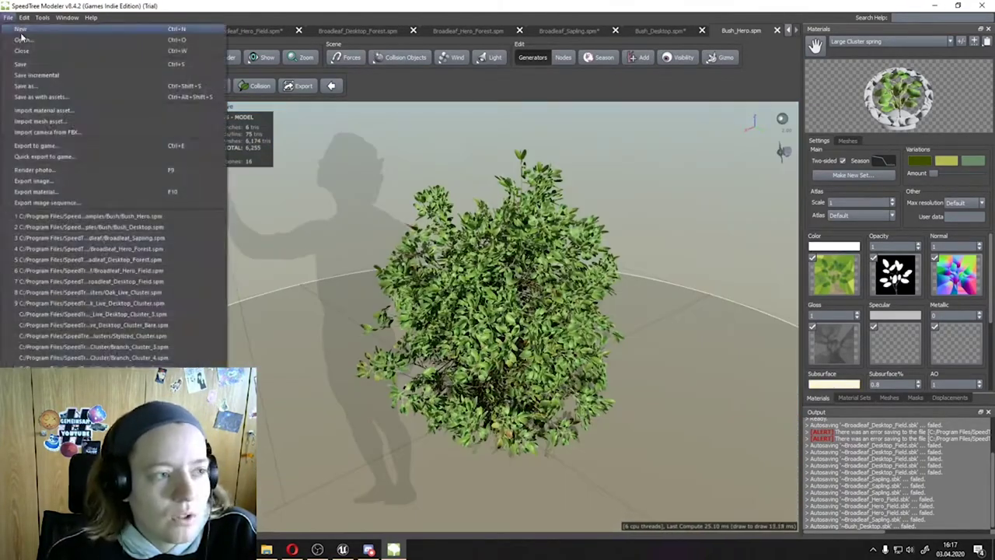
Dismiss the new tree dialog, select the Bush_Hero large leaf cluster, and view it from above
click(633, 370)
click(443, 330)
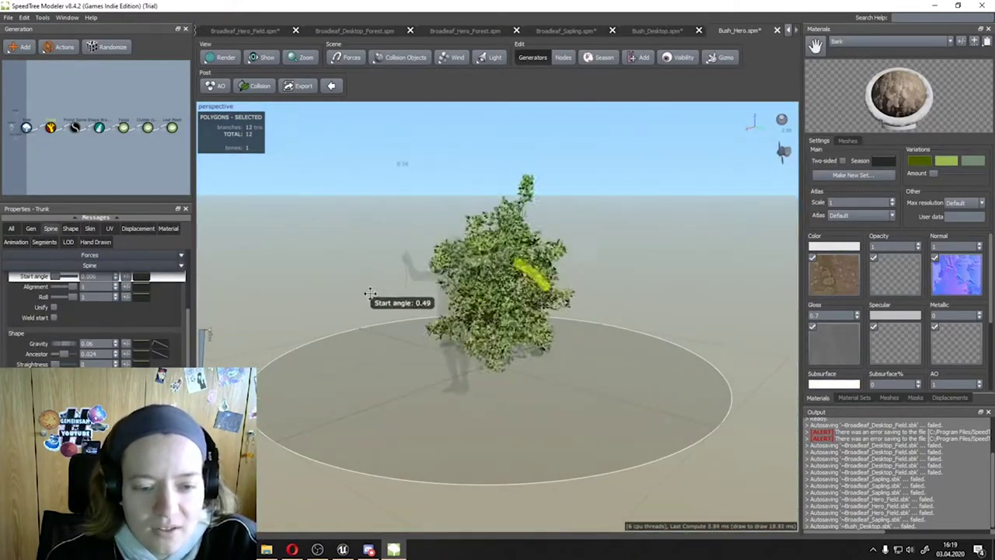
drag(369, 293, 476, 259)
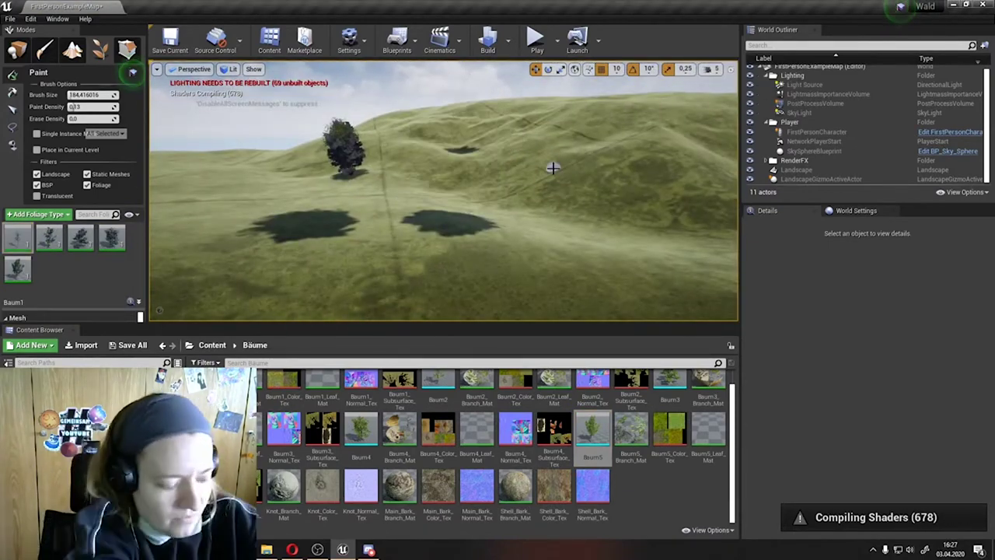
Undo the last foliage painting and look down closer at the hillside
key(ctrl+z)
right_drag(437, 139, 202, 220)
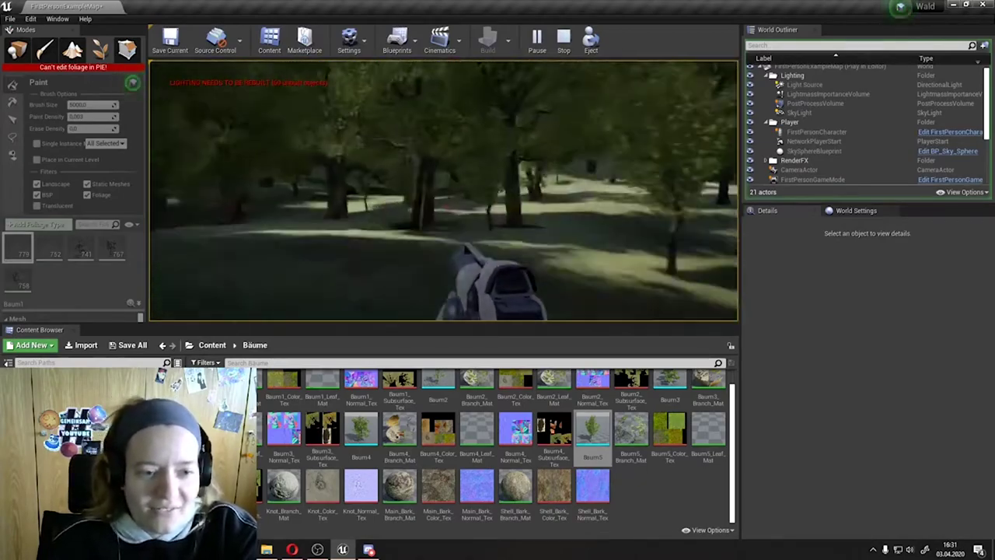
Stop play, add Bush2 as a foliage type, and paint bush patches across the hills
key(Escape)
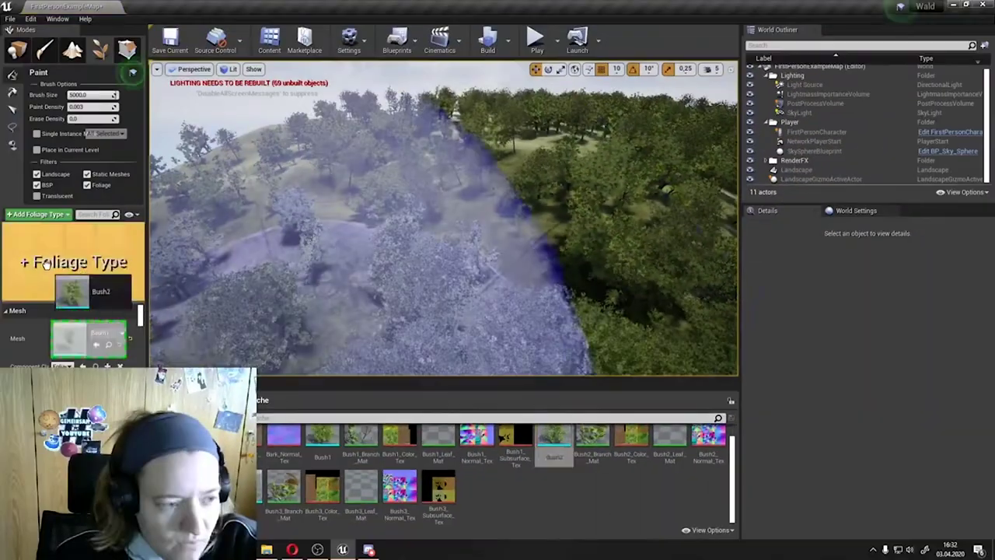
drag(46, 264, 42, 232)
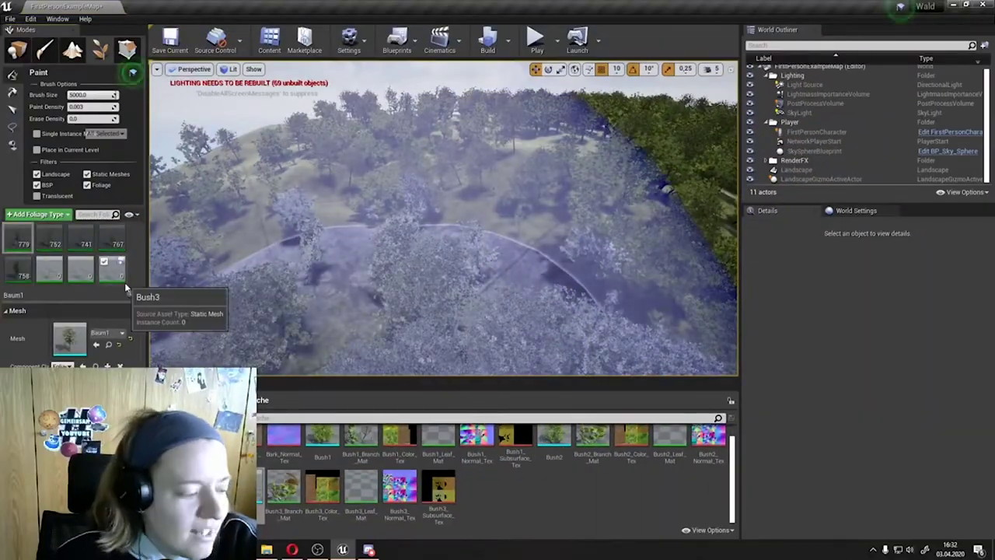
click(423, 219)
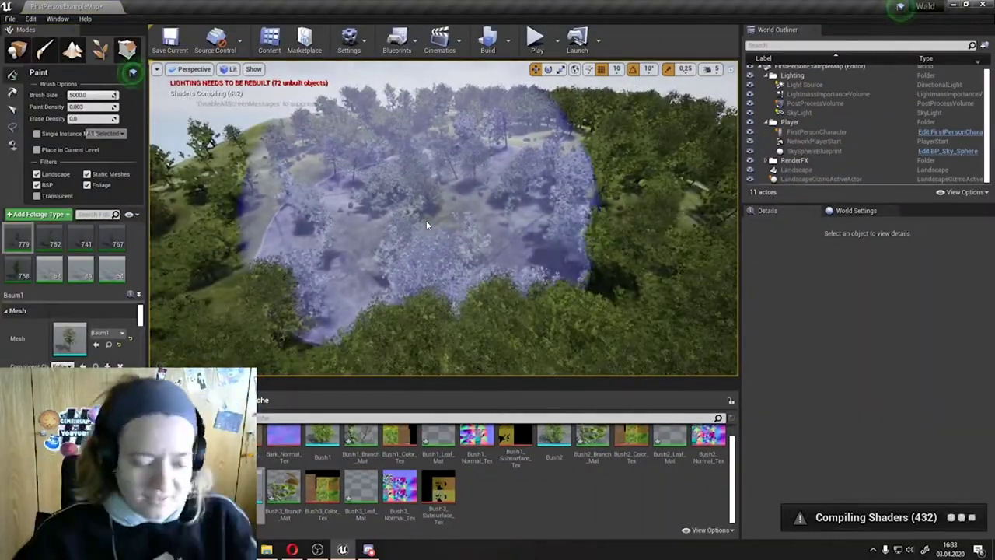
right_drag(426, 220, 435, 233)
click(533, 178)
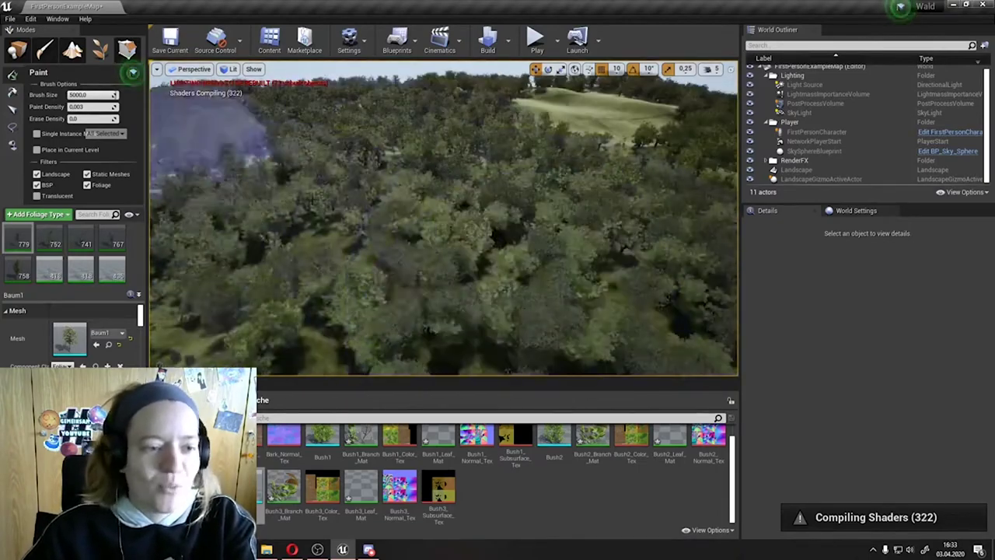
Fly over the forested hill for an oblique overview, then select and frame the sky sphere
right_drag(206, 129, 422, 200)
right_drag(278, 178, 349, 194)
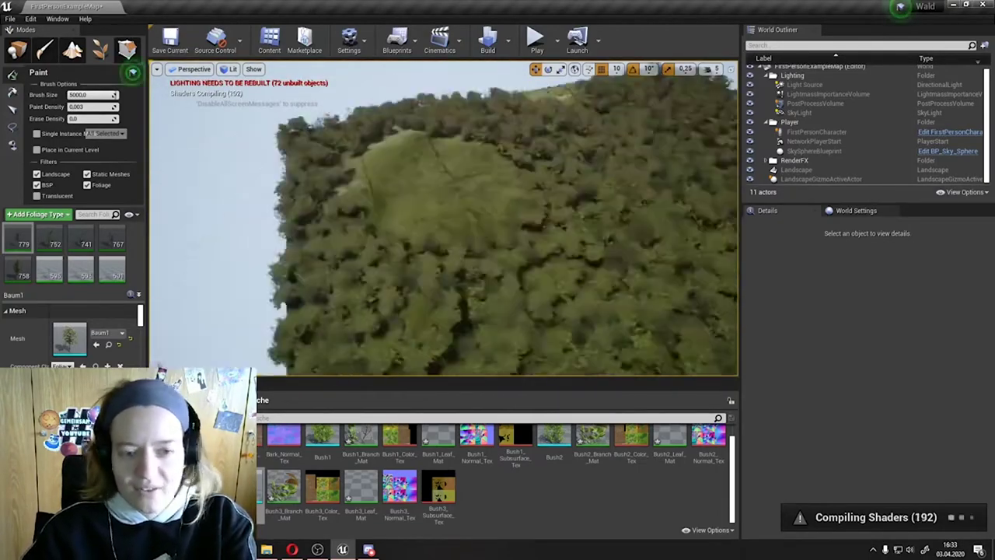
scroll(443, 217, down, 5)
right_drag(454, 288, 376, 136)
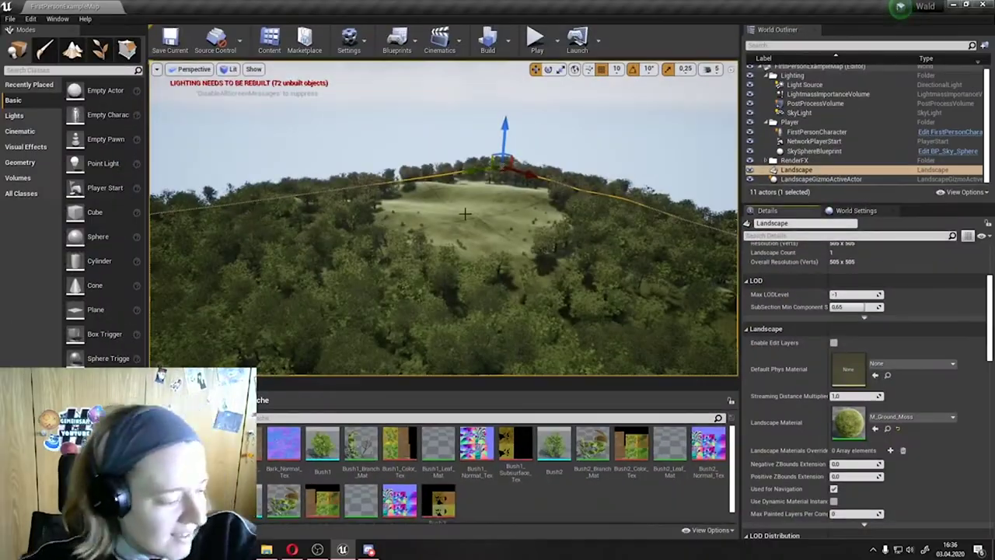
drag(464, 213, 620, 96)
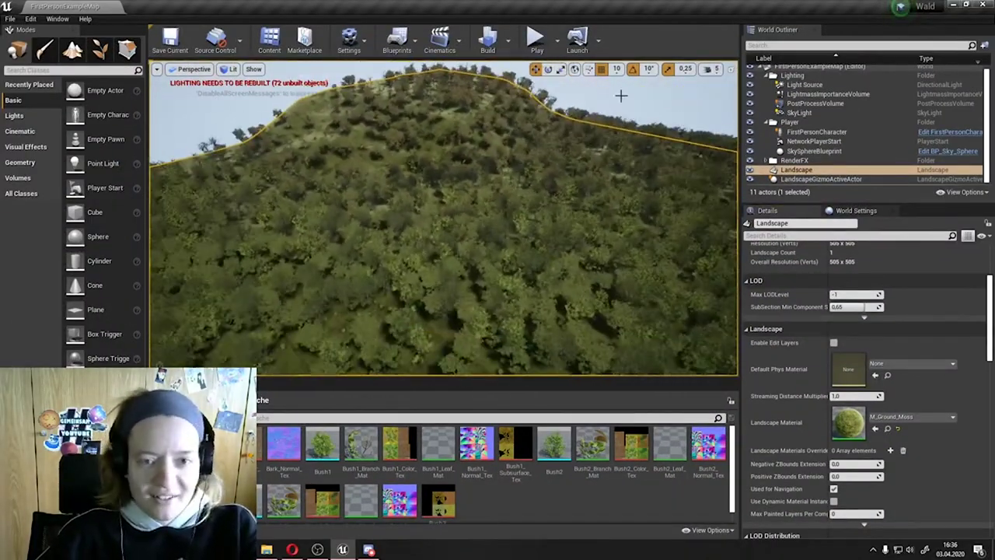
click(620, 95)
key(f)
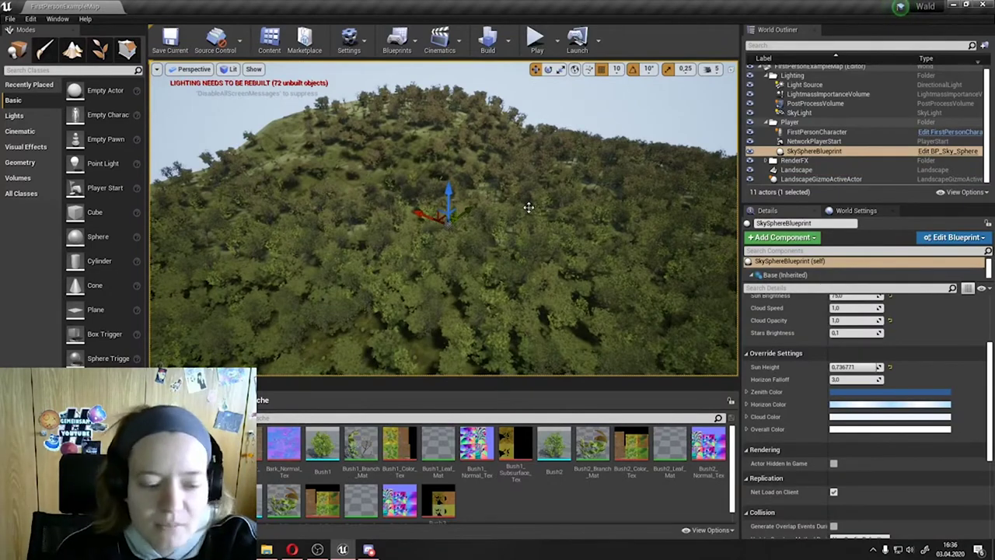
drag(528, 207, 499, 241)
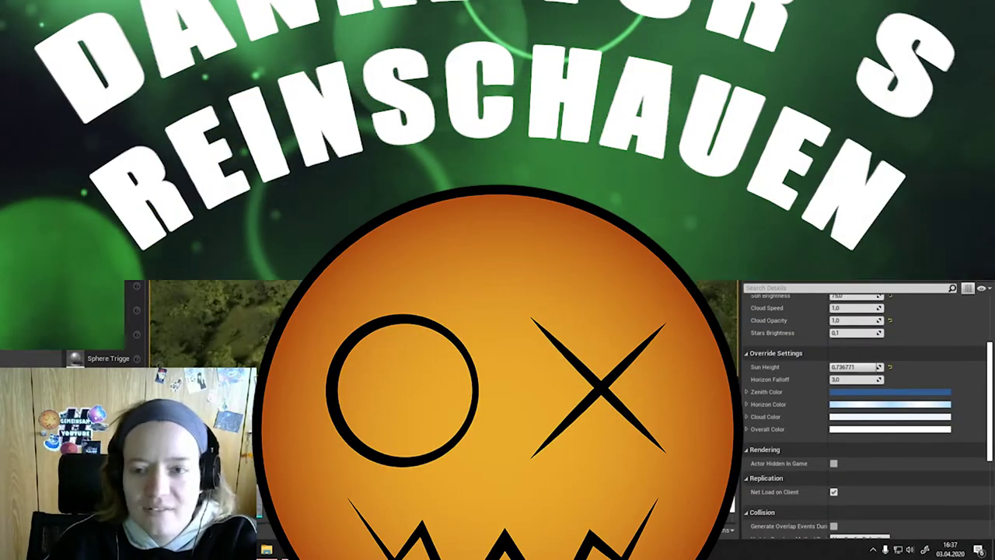